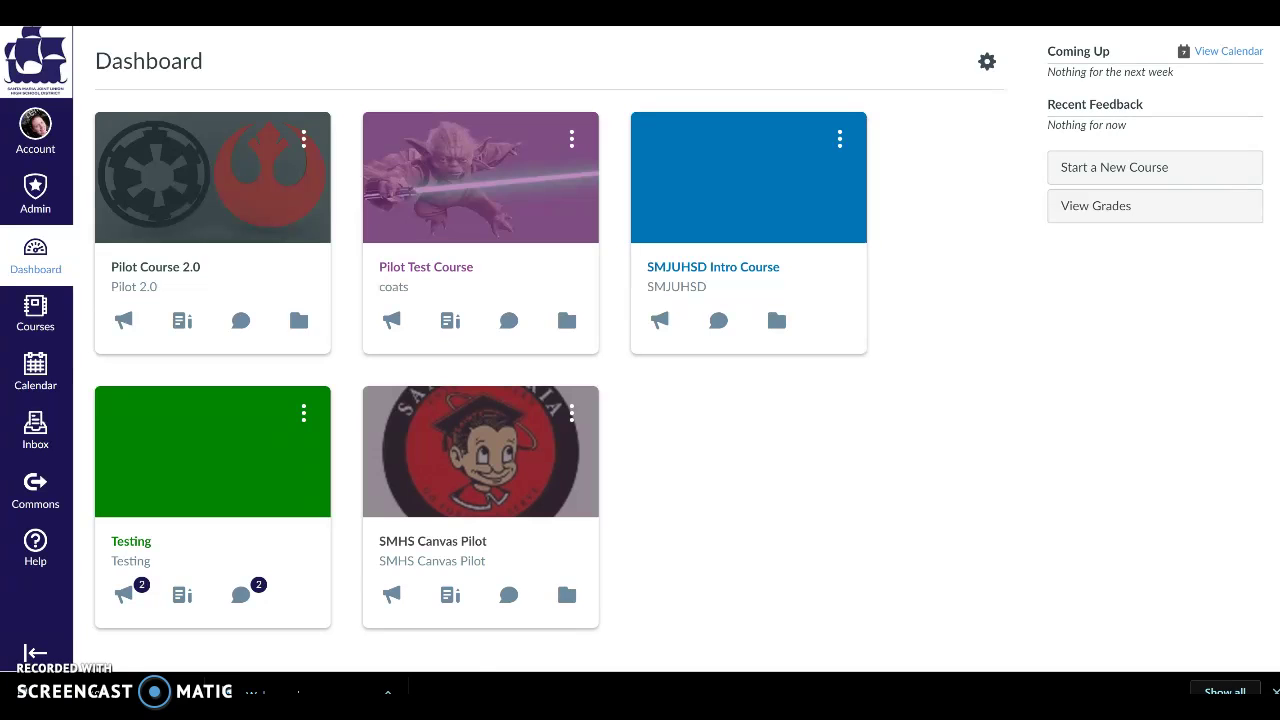
Step: Create a new assignment in the SMJUHSD Intro Course and name it "Rhetorical Precis"
click(738, 279)
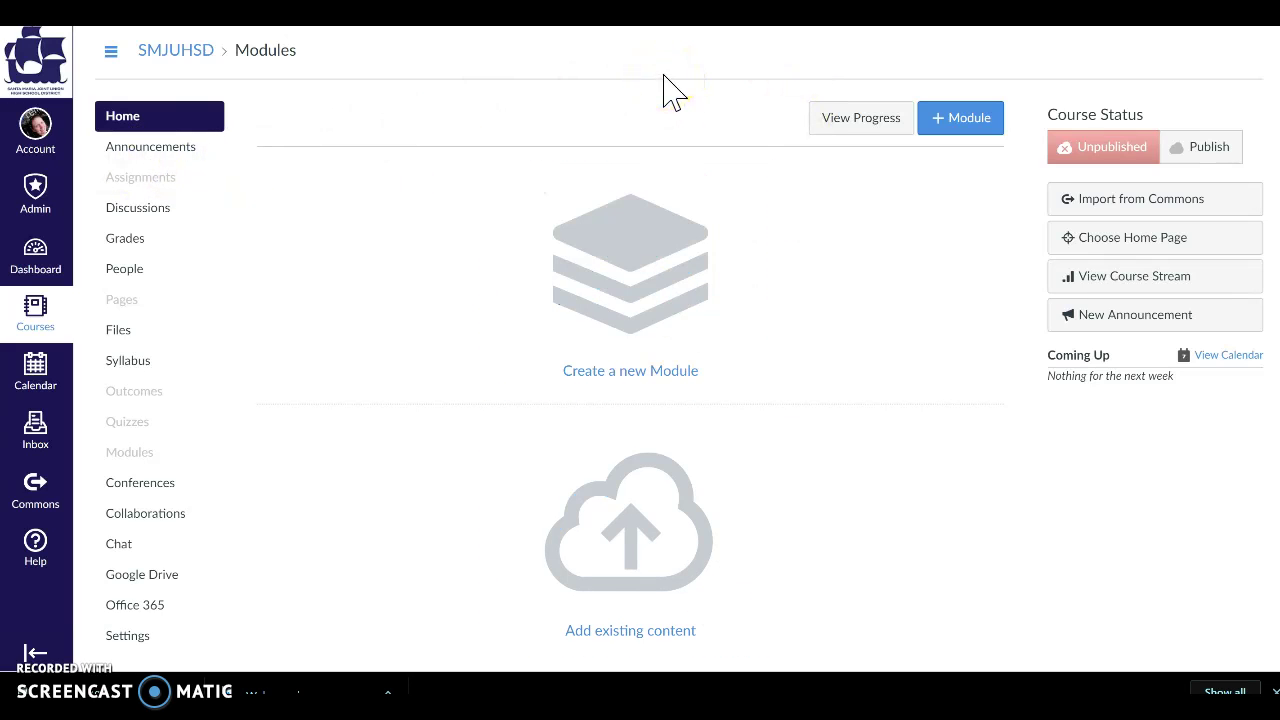
click(166, 182)
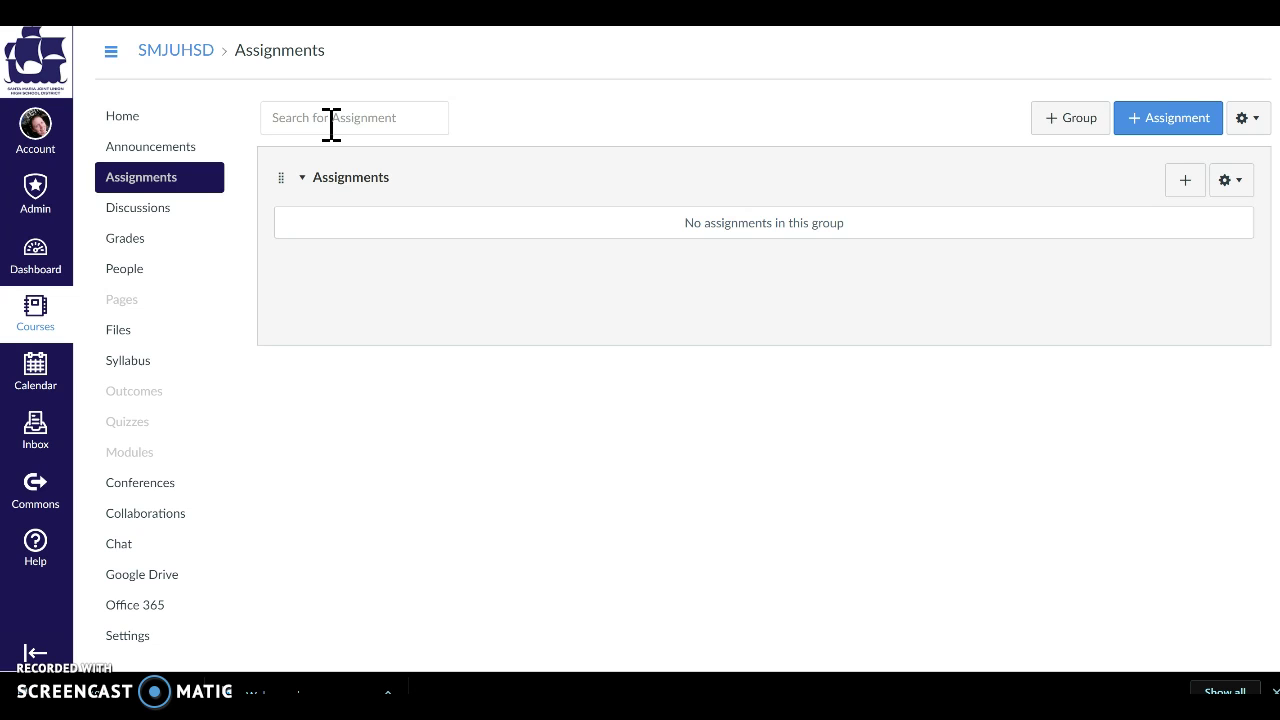
click(1173, 128)
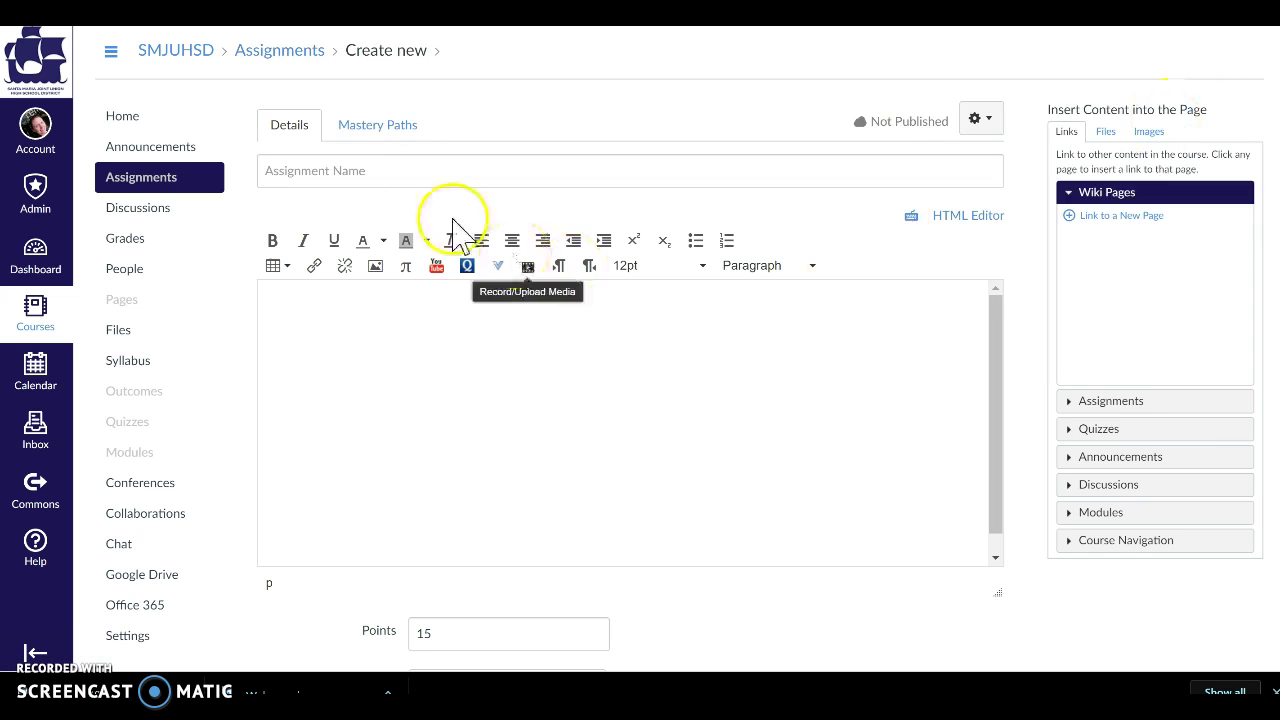
click(415, 170)
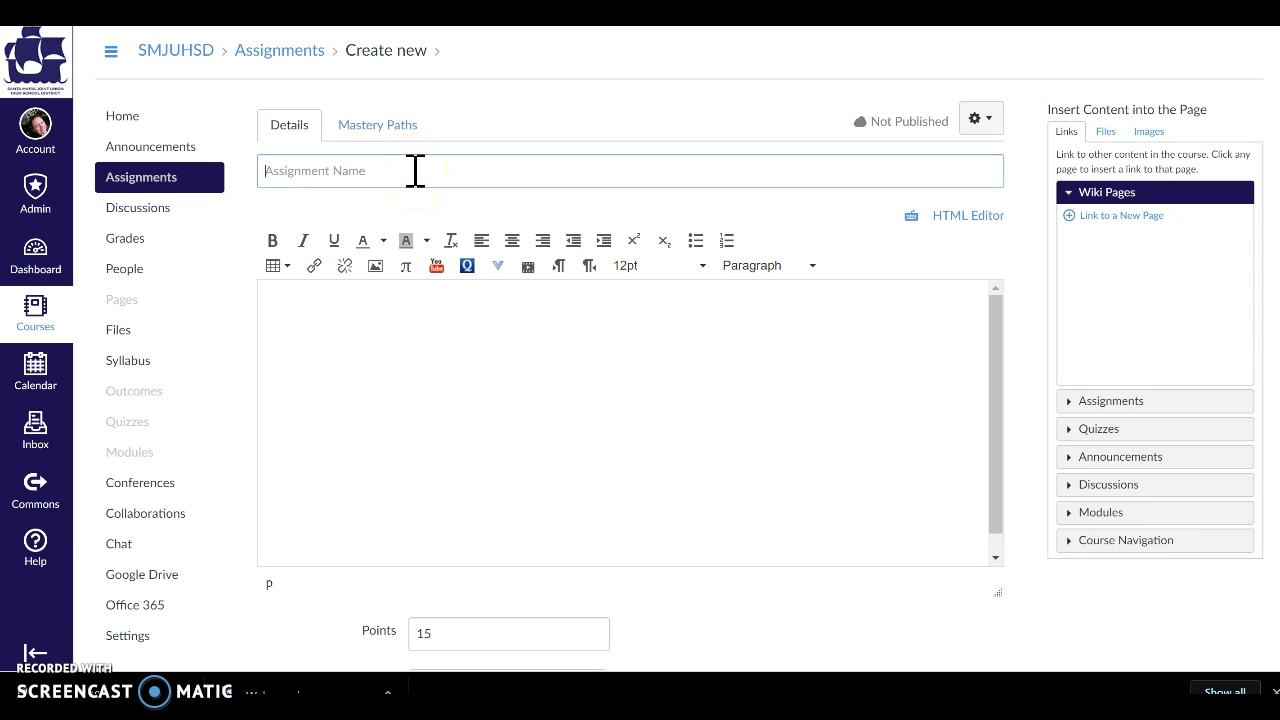
text(Rhetorical Precis)
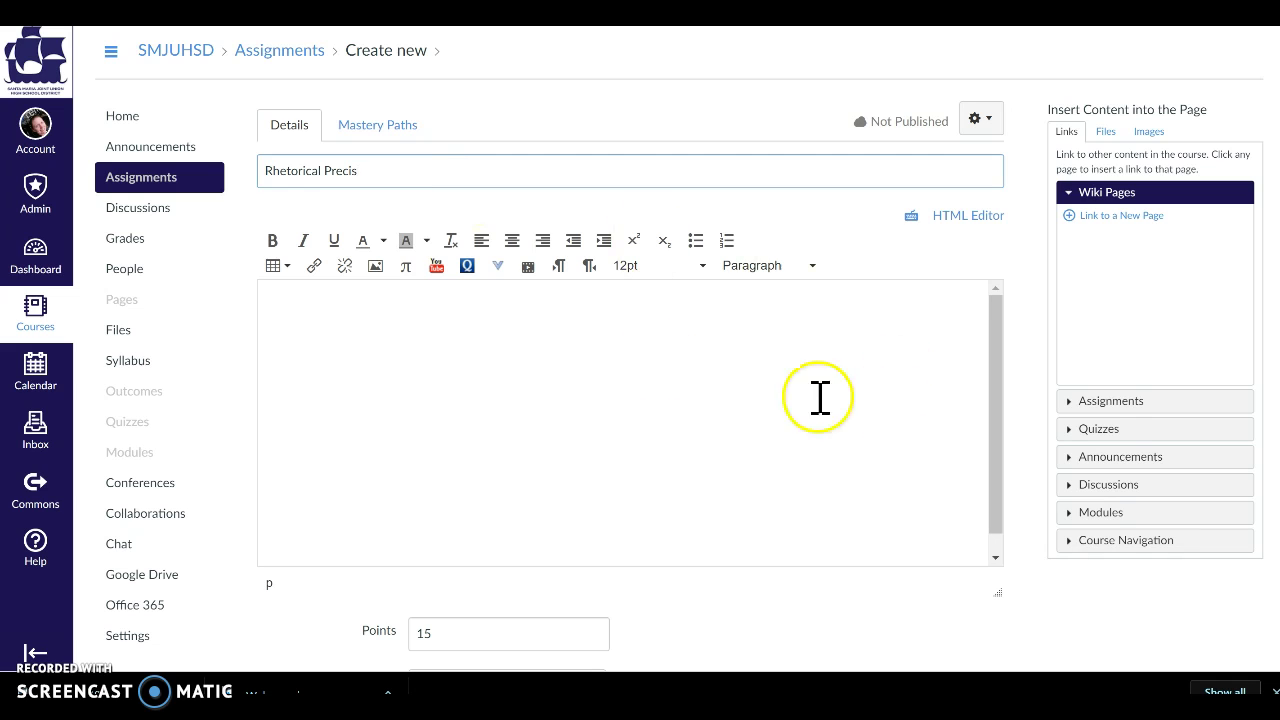
Step: Write the description "Please review the reading material and complete the Rhetorical Precis according to the instructions in the slides below."
click(349, 341)
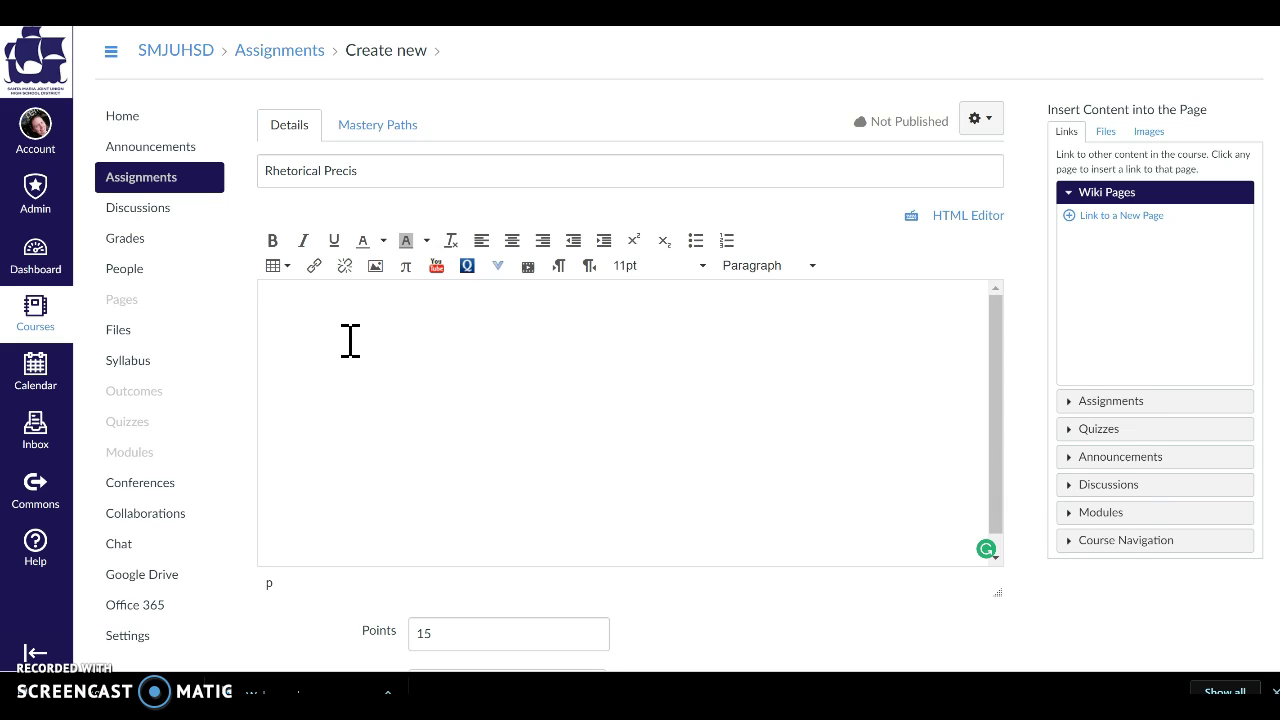
text(Please review the reading material and complete the Rhetorical Precis according th)
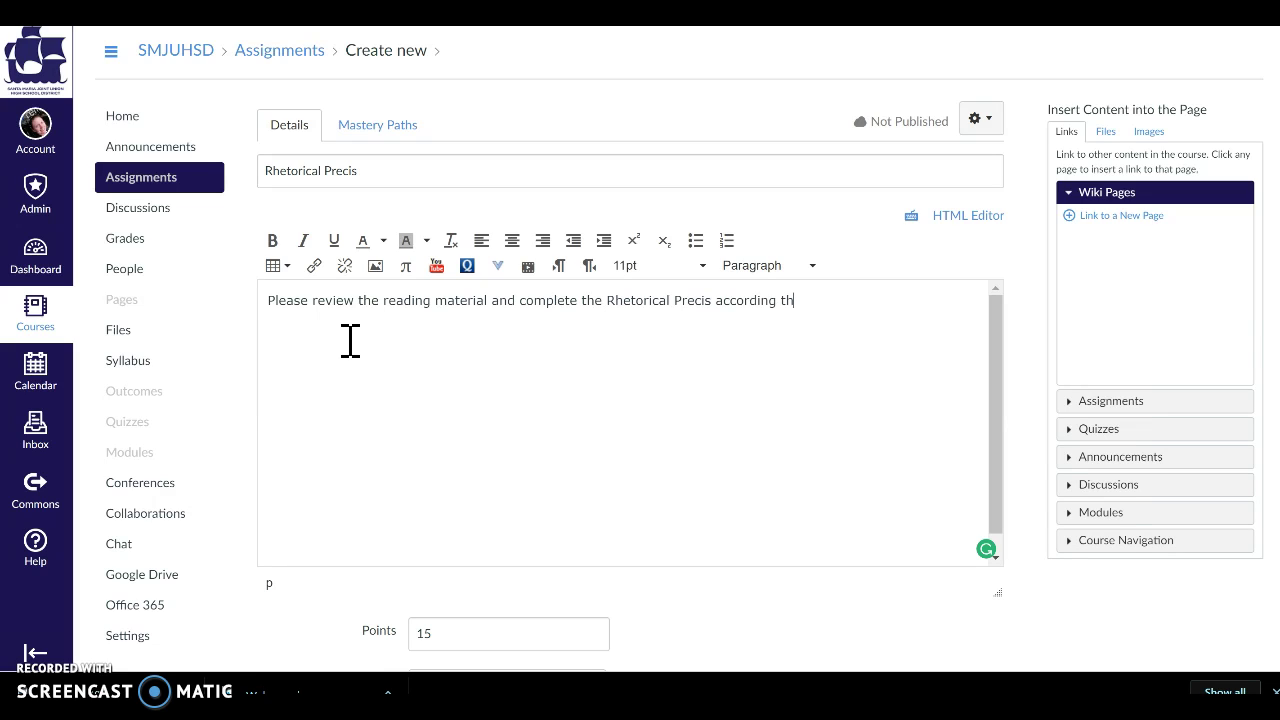
key(BackSpace)
text(o thin)
key(BackSpace)
key(BackSpace)
text(e instru)
key(BackSpace)
text(ruction)
key(BackSpace)
text(s in the slides below.)
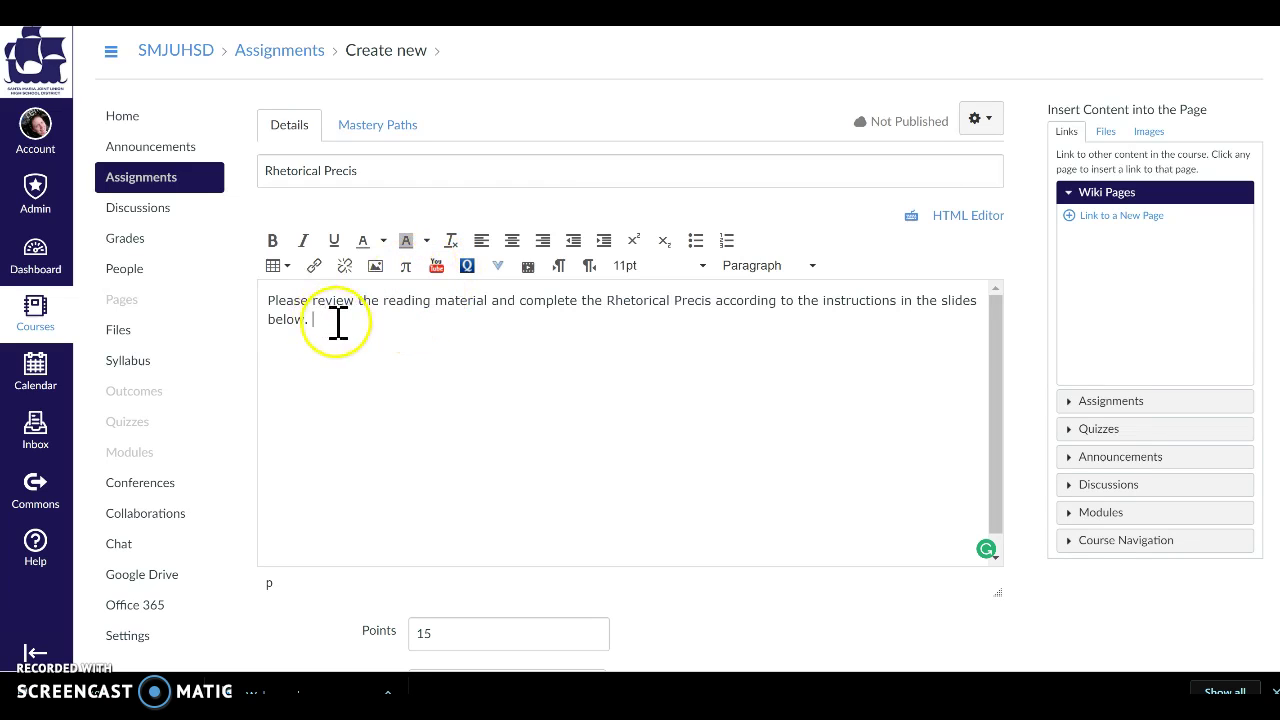
Step: Add a separate line reading "Rhetorical Precis Slides" below the instructions in the assignment description
key(Return)
key(Return)
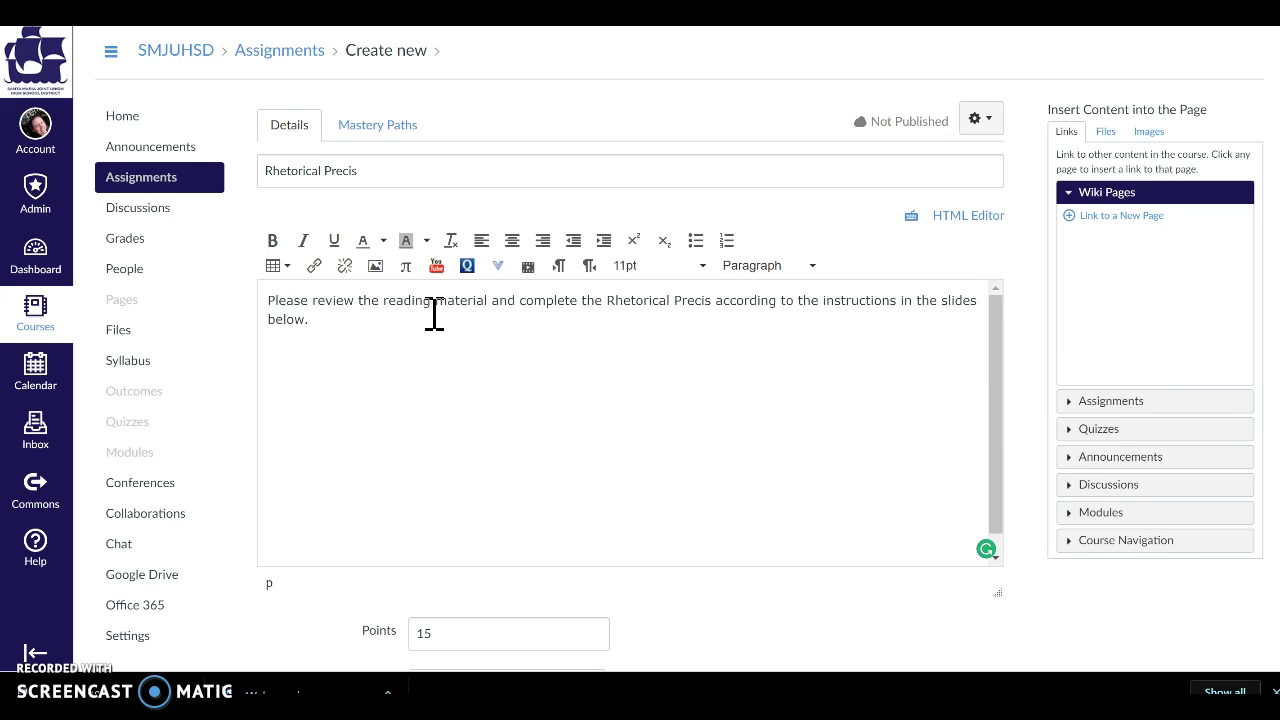
key(BackSpace)
text(Rhewt)
key(BackSpace)
key(BackSpace)
text(torical Precis Slides)
Step: Link the text "Rhetorical Precis Slides" to the published presentation URL copied from the Google Docs document
click(268, 349)
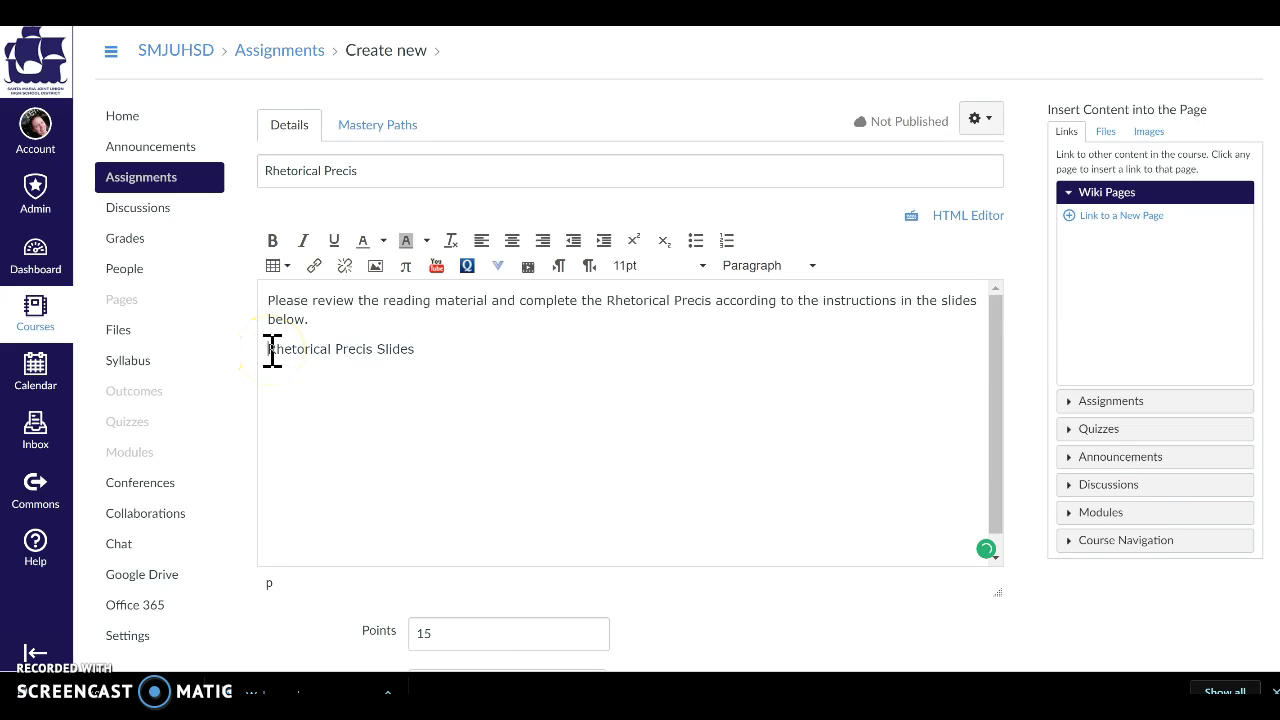
drag(272, 349, 426, 350)
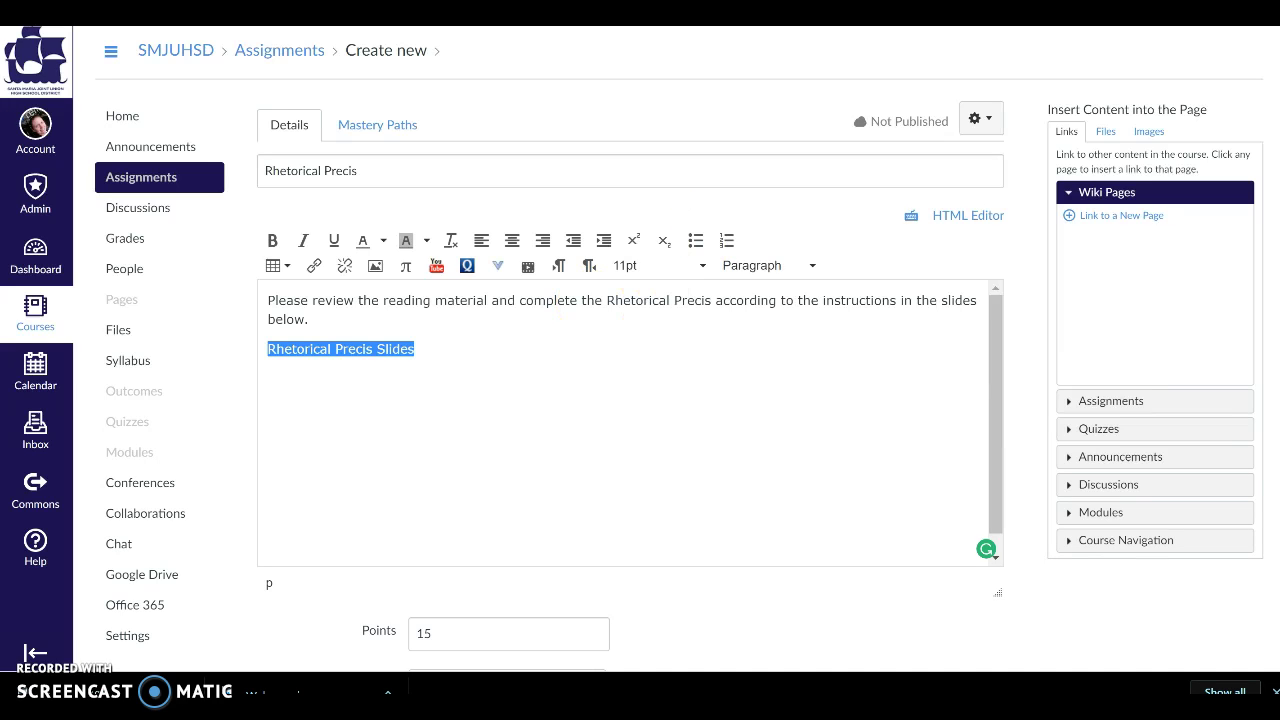
key(alt+Tab)
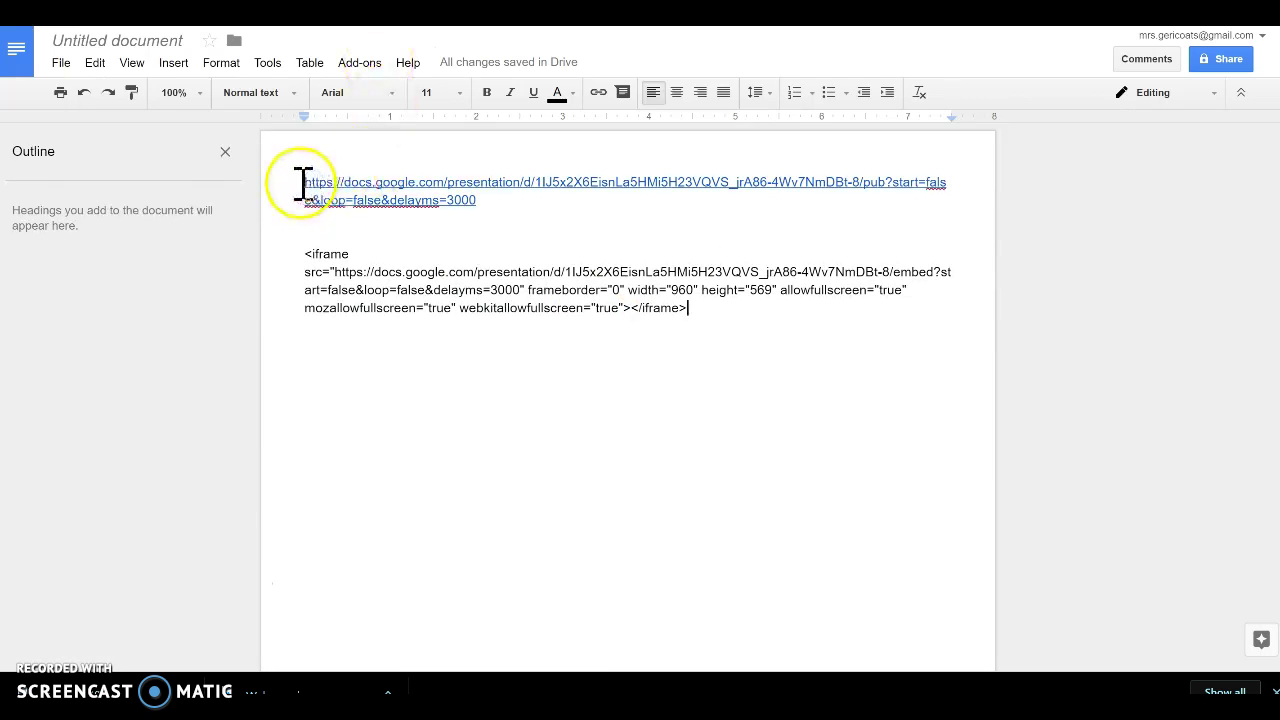
drag(302, 183, 509, 209)
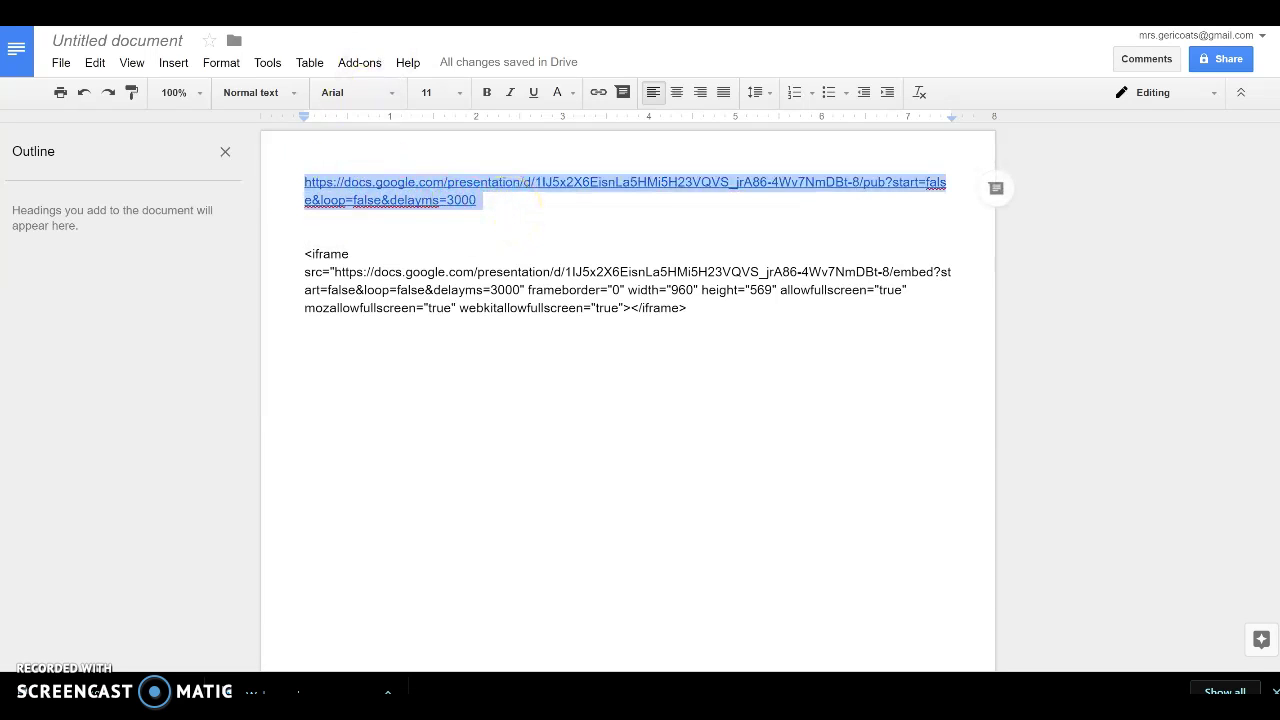
key(alt+Tab)
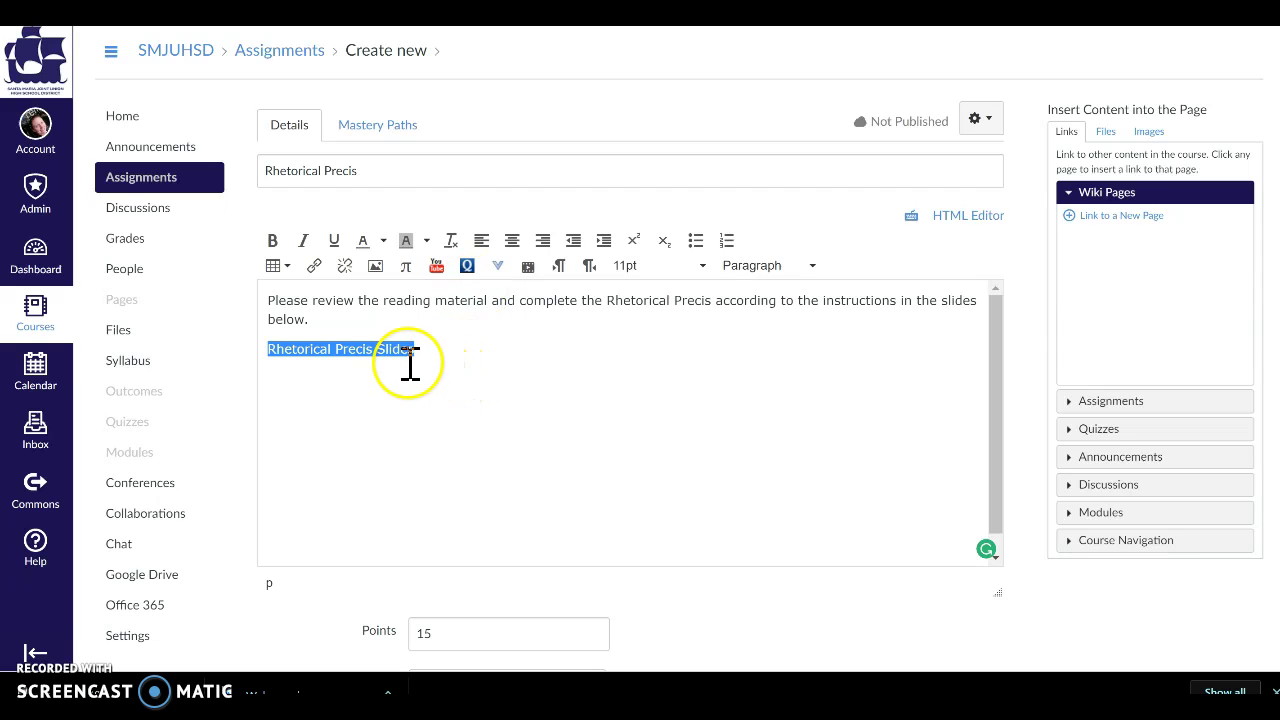
click(316, 266)
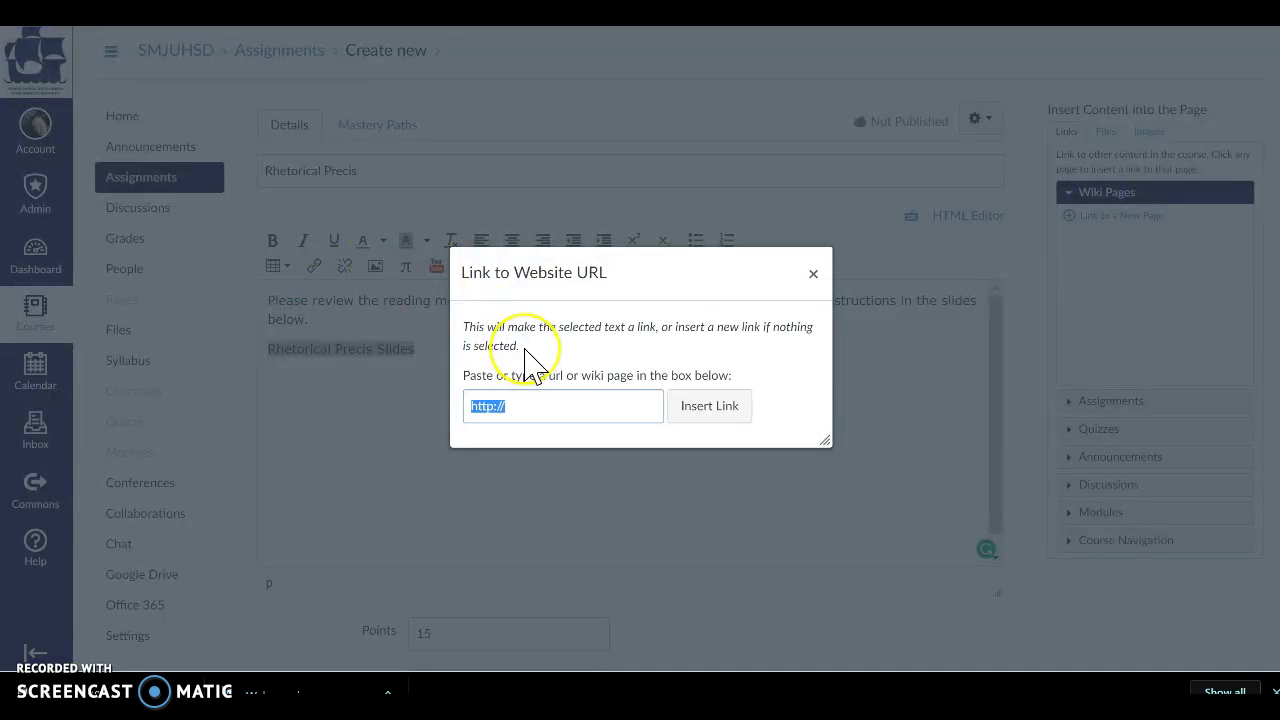
key(ctrl+v)
key(Return)
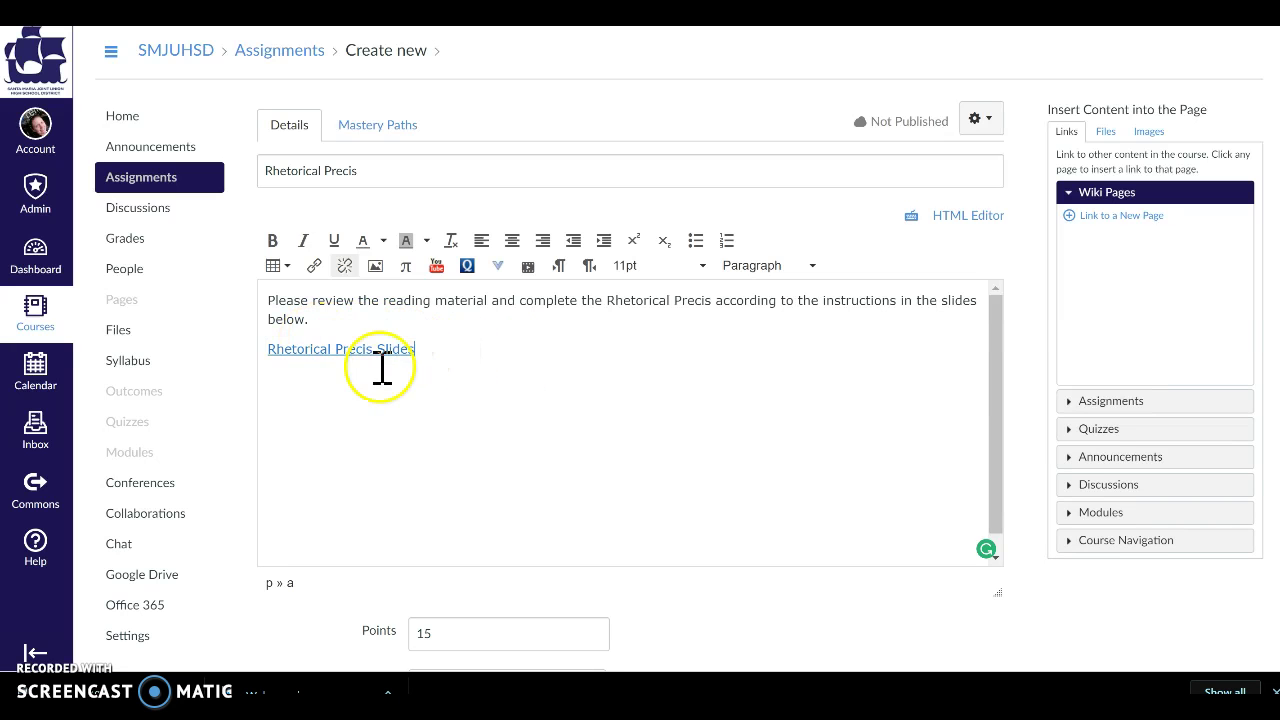
Step: Add blank lines below the slides link and show the description as HTML, ready for insertion after the last paragraph
key(Return)
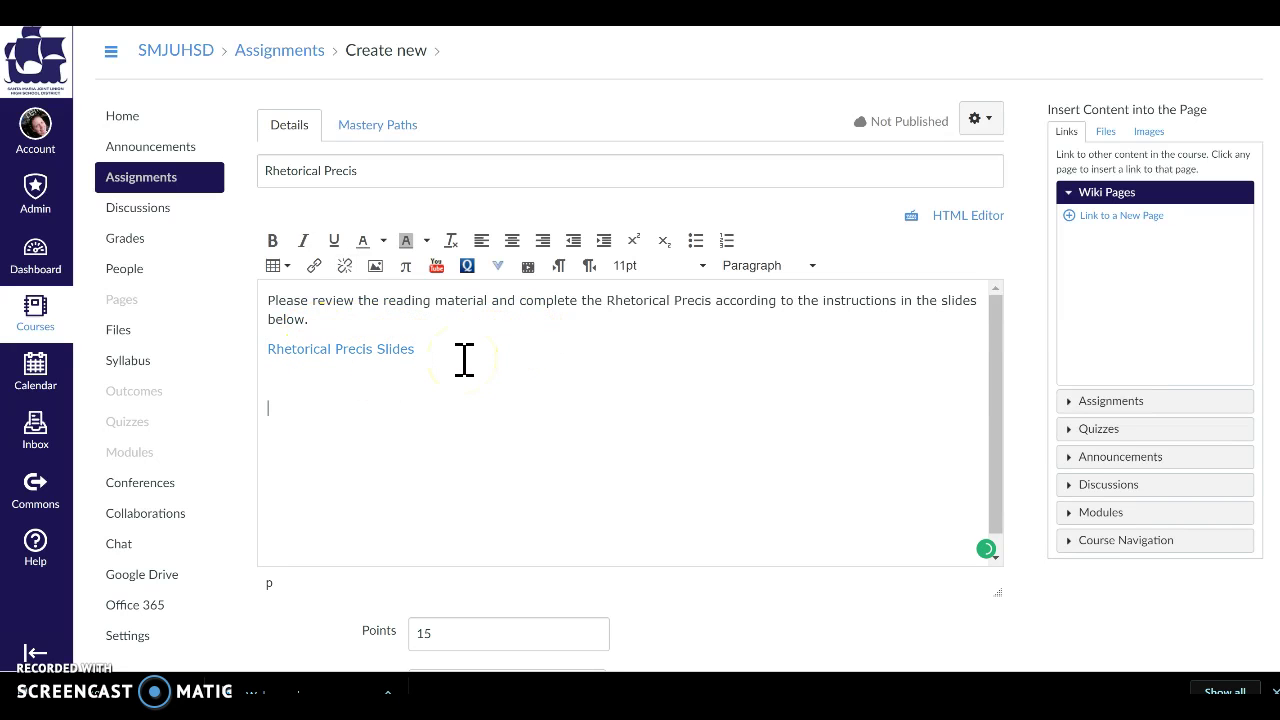
click(351, 380)
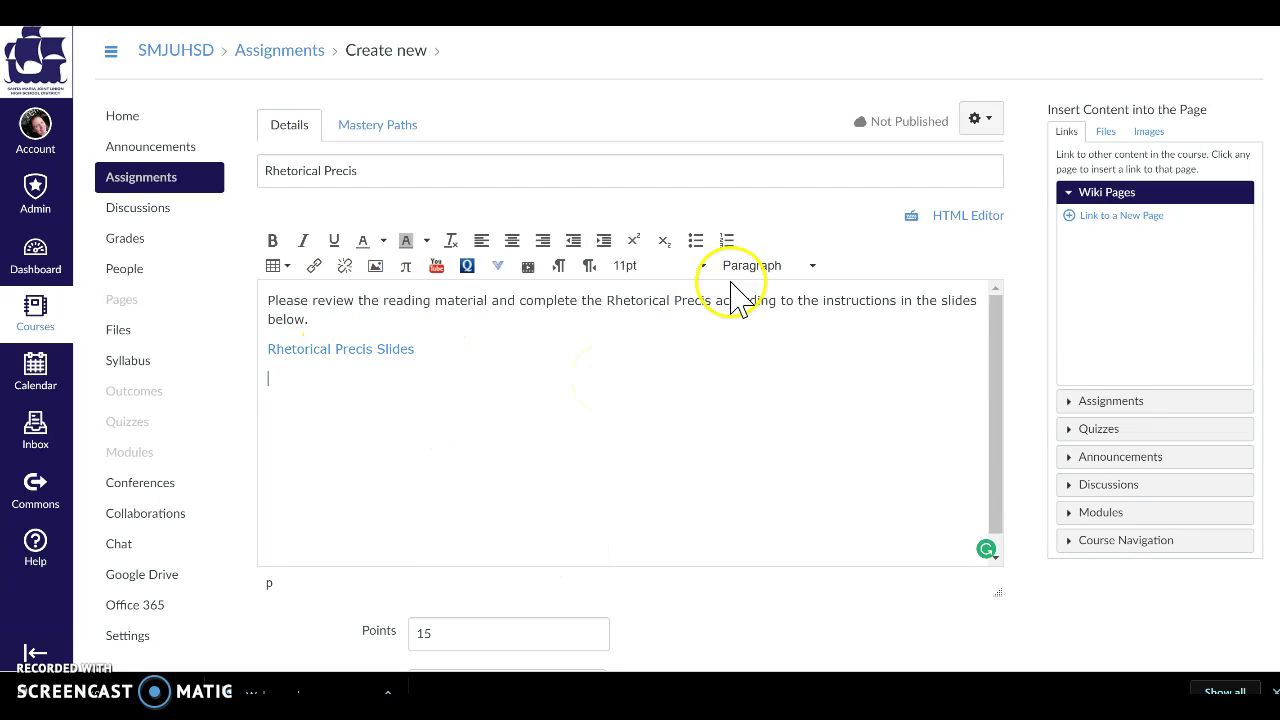
click(988, 218)
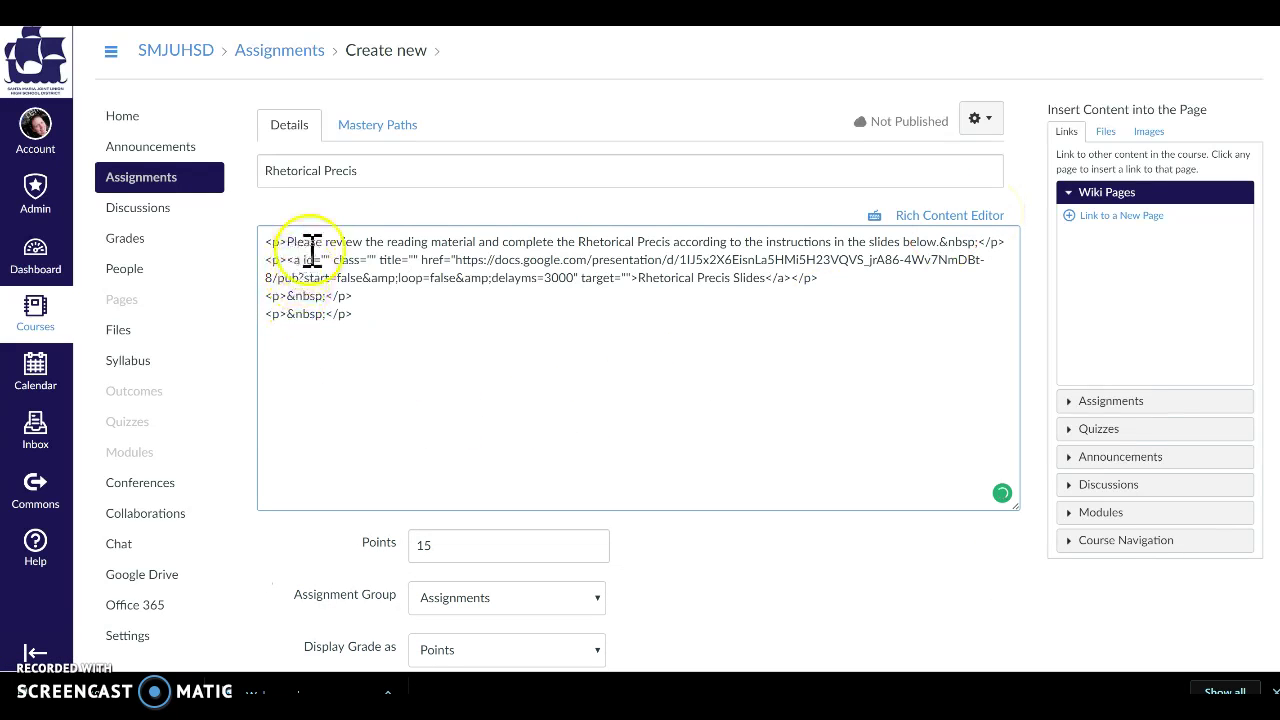
click(343, 358)
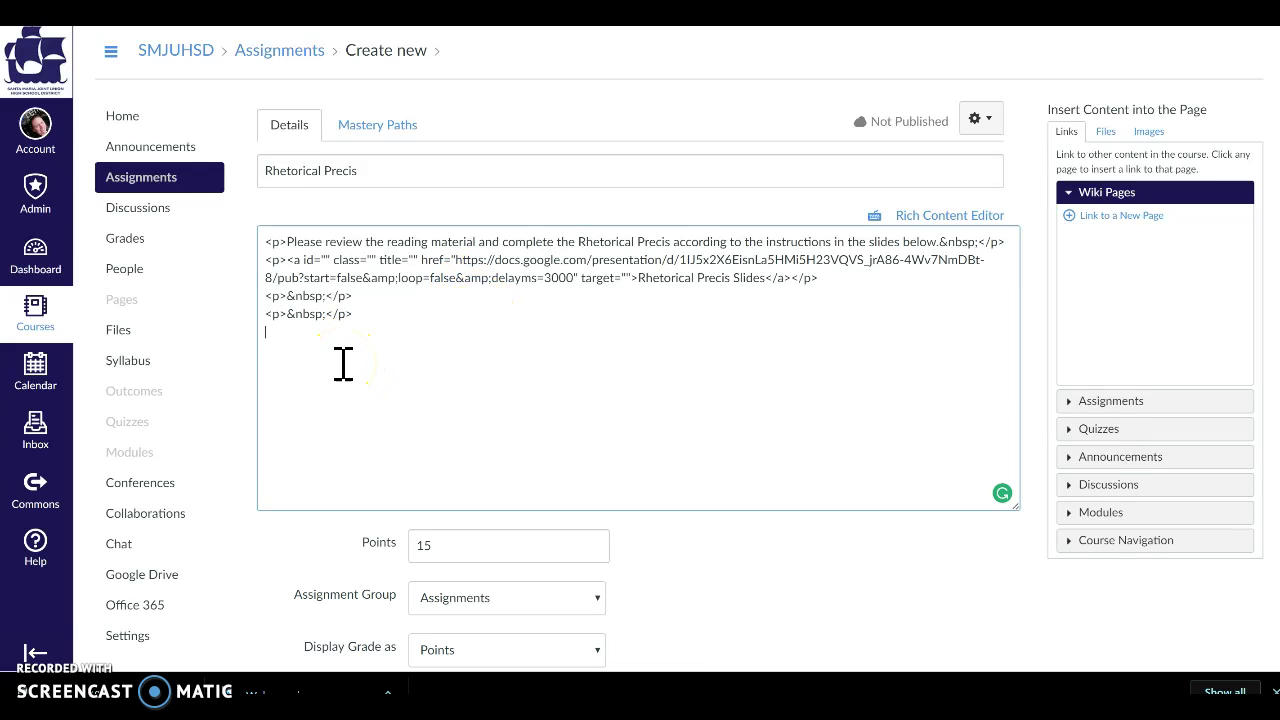
click(276, 340)
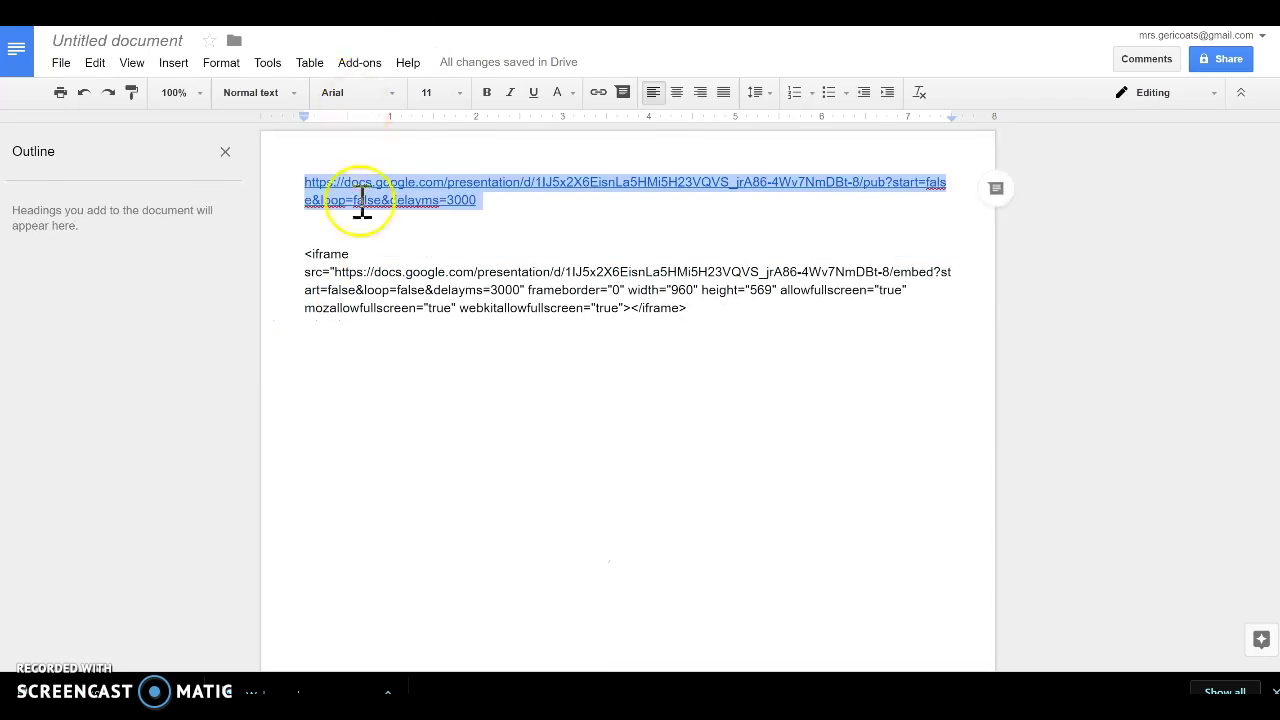
Step: Copy the complete iframe embed code of the presentation from the Google Docs document
right_click(434, 414)
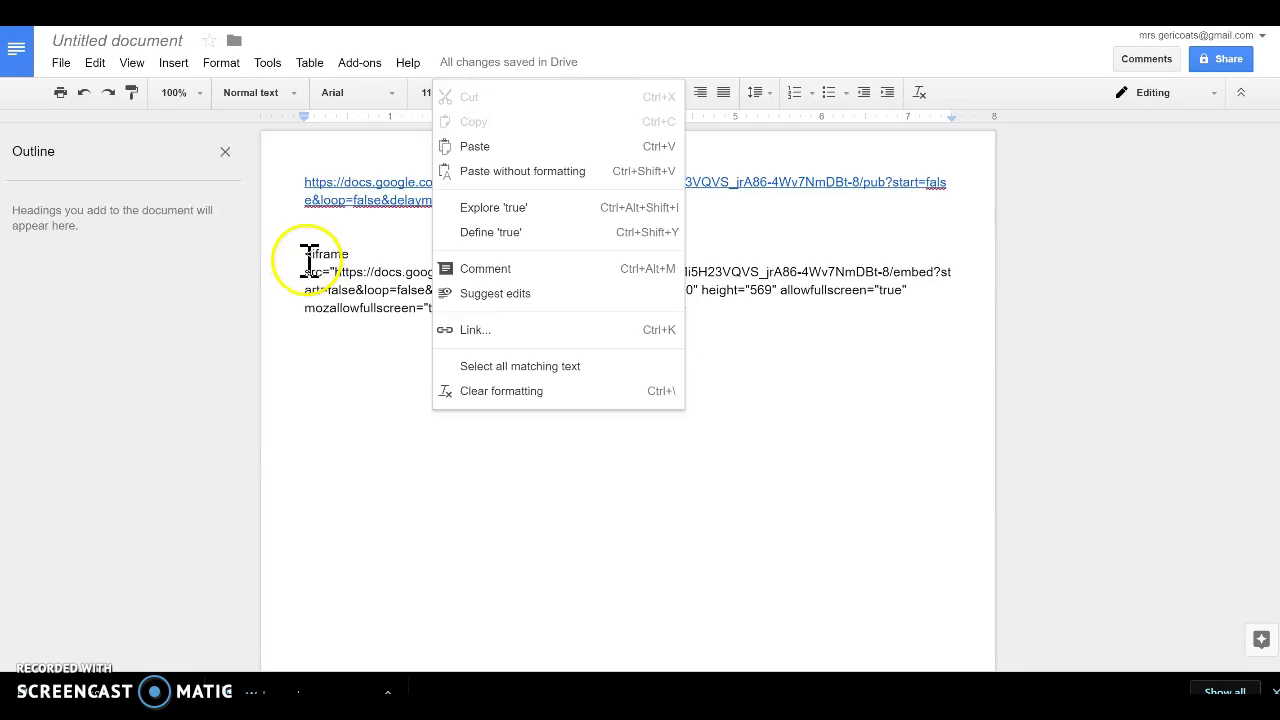
drag(306, 257, 704, 297)
right_click(704, 297)
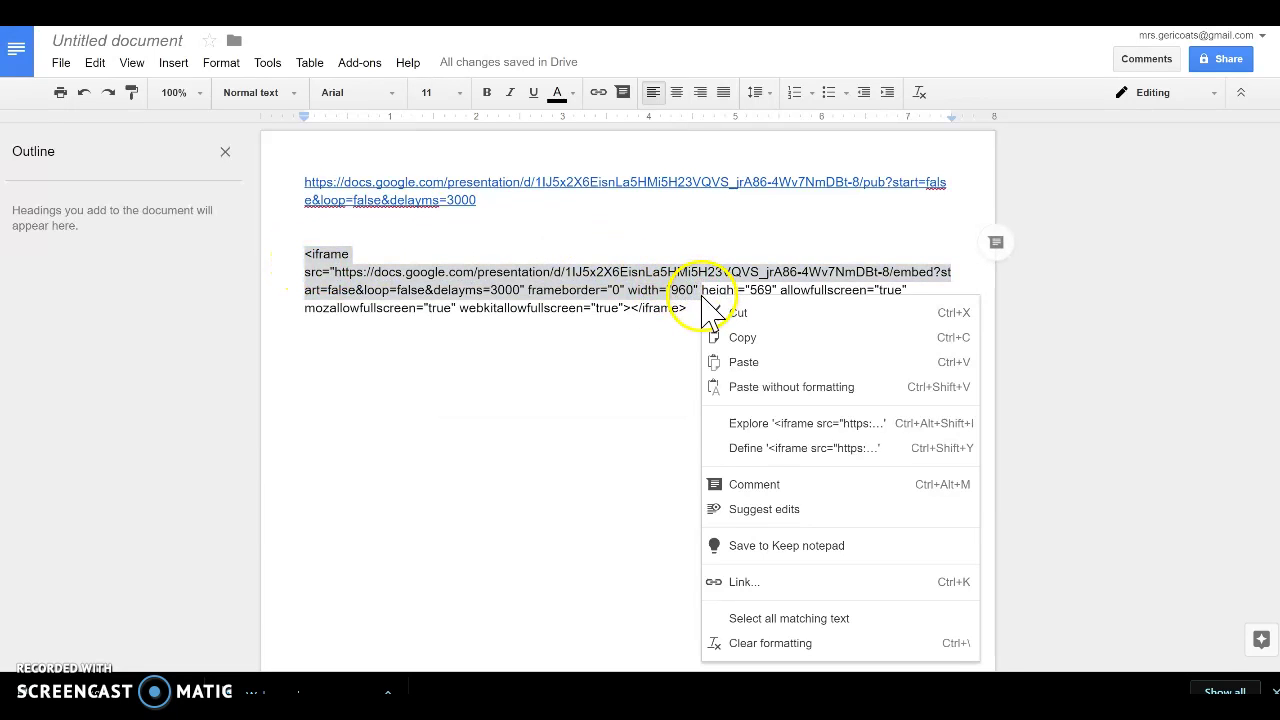
click(586, 351)
drag(311, 260, 716, 318)
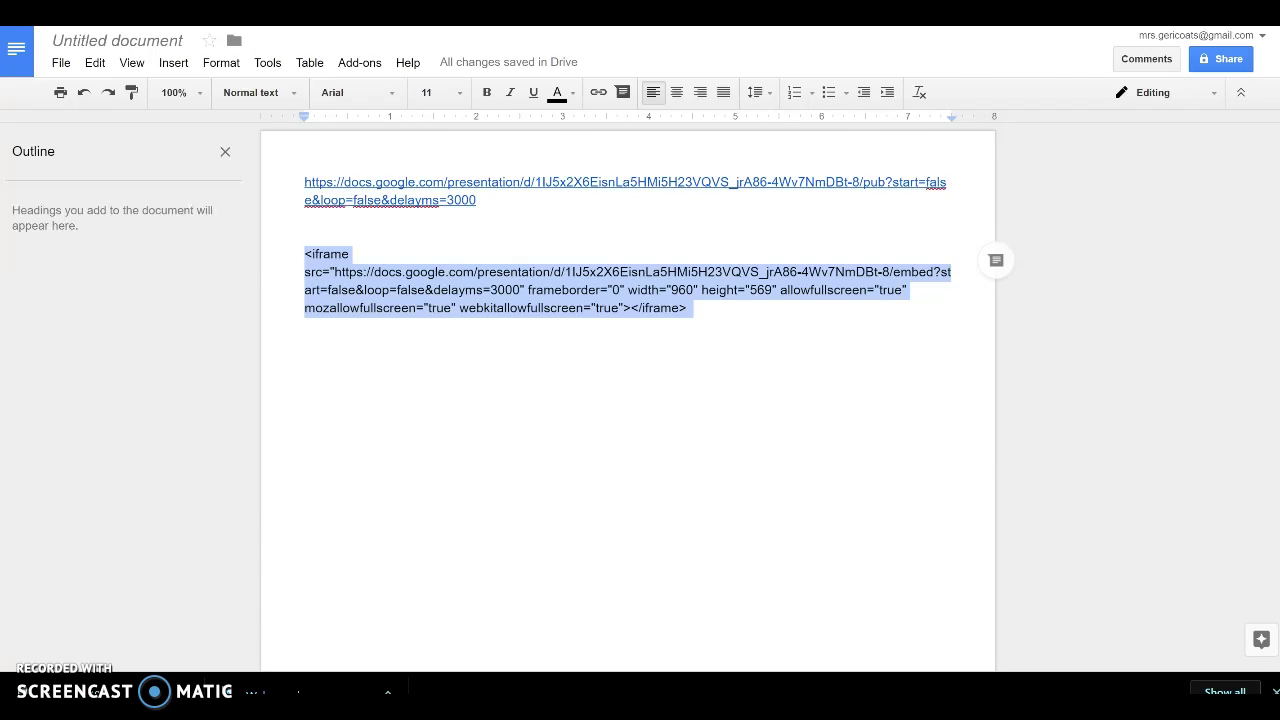
Step: Back in the Canvas assignment, paste the iframe code at the end of the HTML and check the embed in the rich content view
key(ctrl+Tab)
click(291, 351)
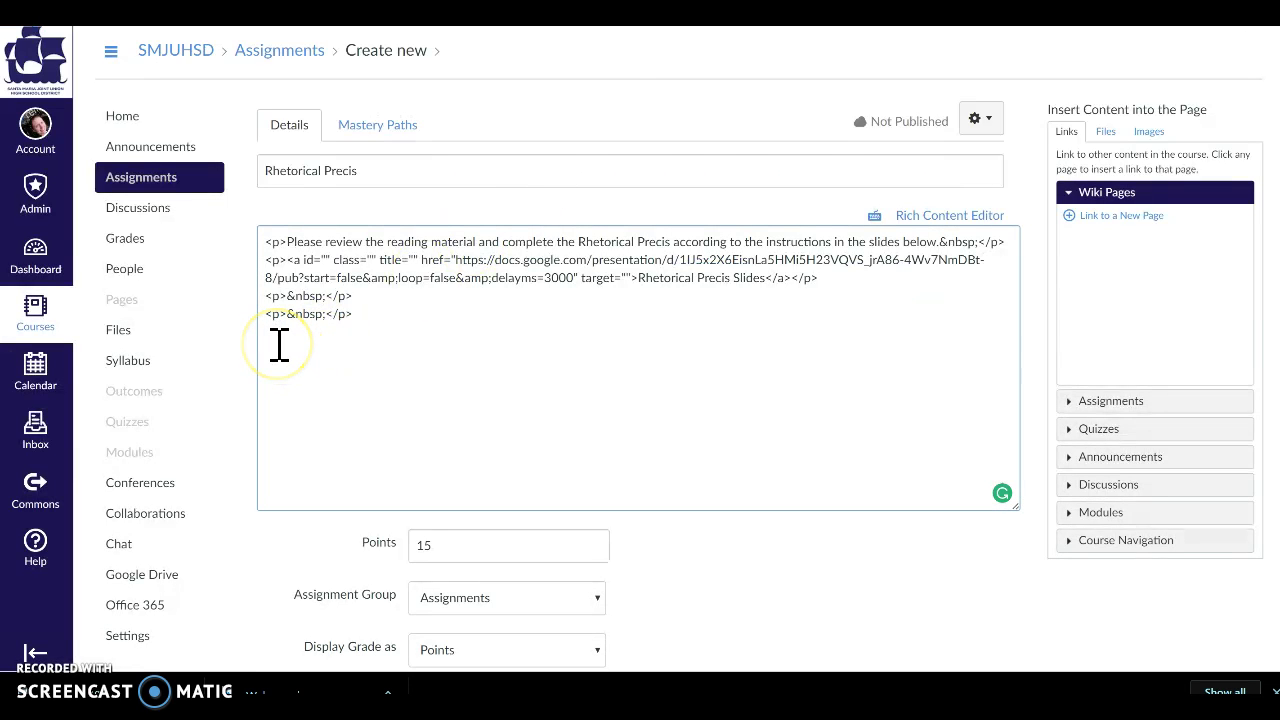
text(<iframe src="https://docs.google.com/presentation/d/1lJ5x2X6EisnLa5HMi5H23VQVS_jrA86-4Wv7NmDBt-8/embed?start=false&loop=false&delayms=3000" frameborder="0" width="960" height="569" allowfullscreen="true" mozallowfullscreen="true" webkitallowfullscreen="true"></iframe>)
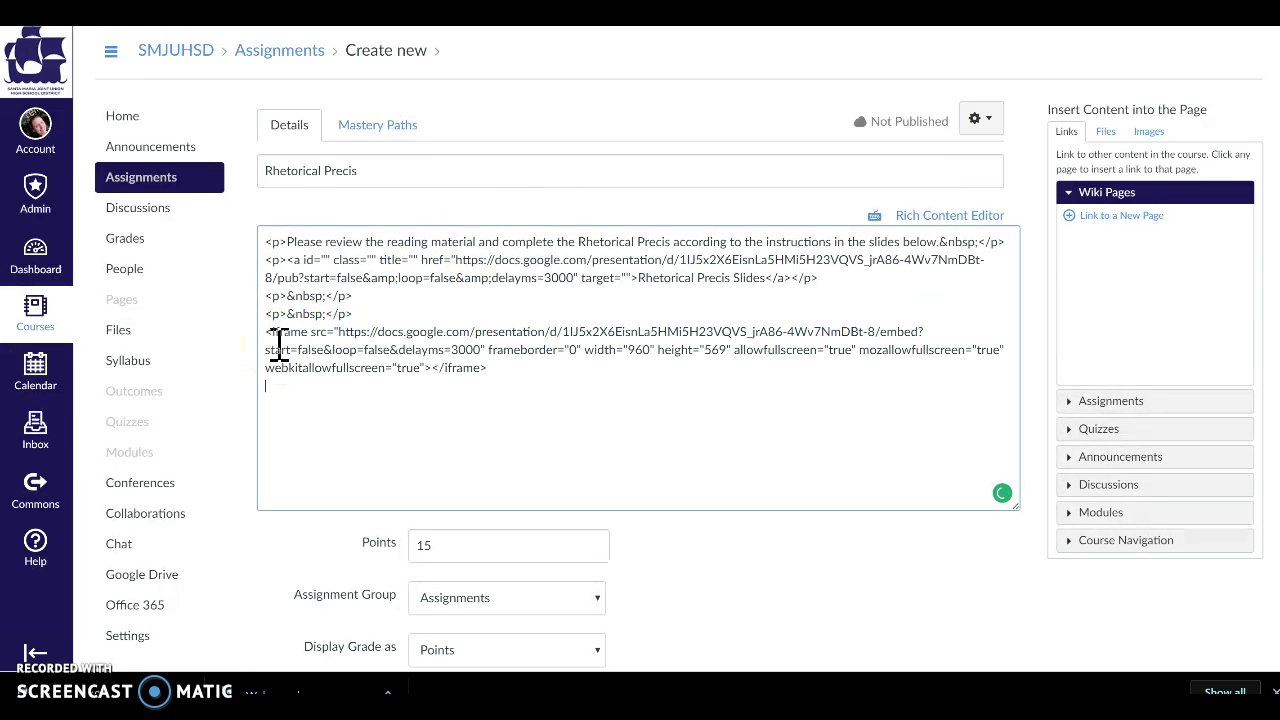
click(921, 225)
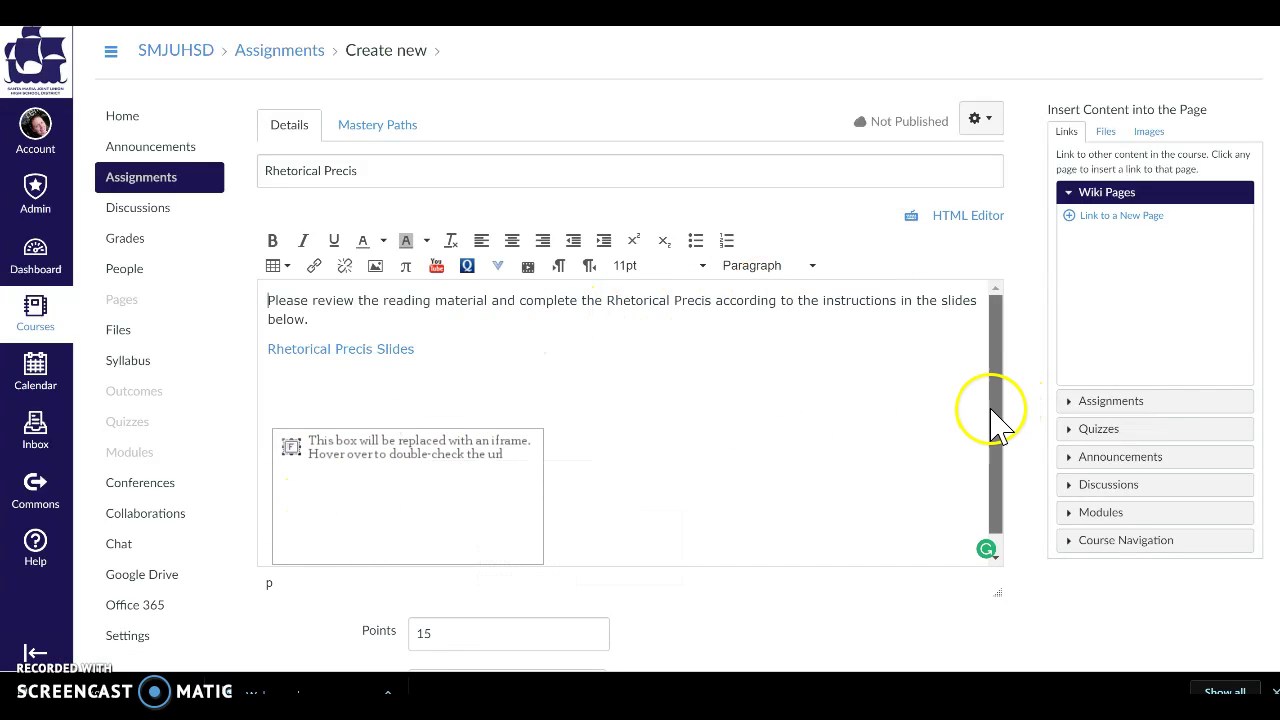
drag(991, 423, 958, 495)
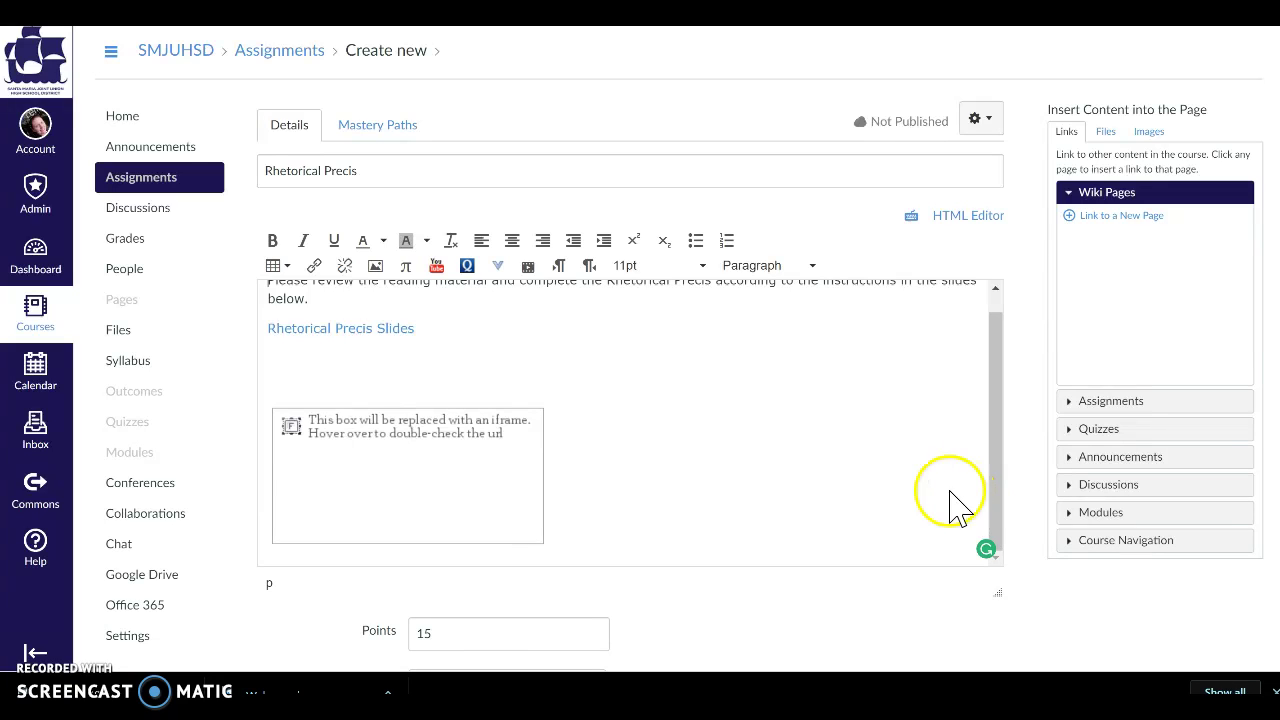
mouse_move(365, 505)
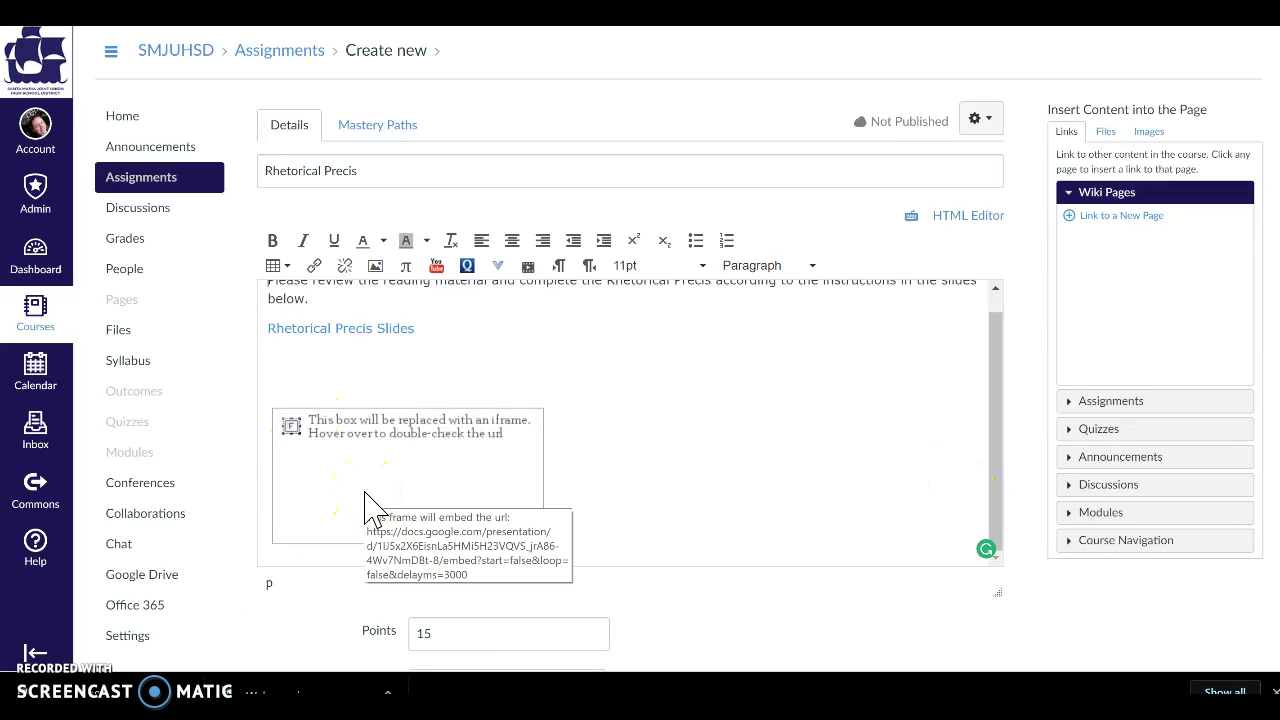
click(837, 377)
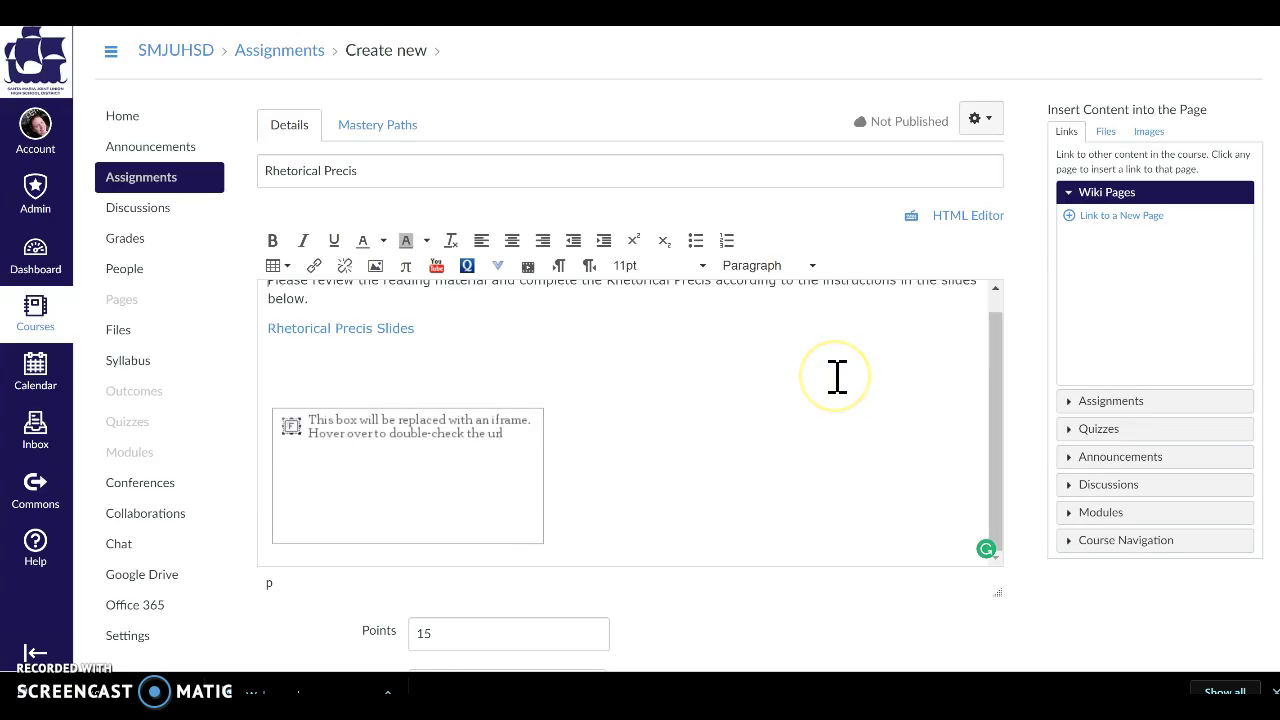
Step: Review the assignment's points, assignment group choices and grade display choices
scroll(837, 377, down, 4)
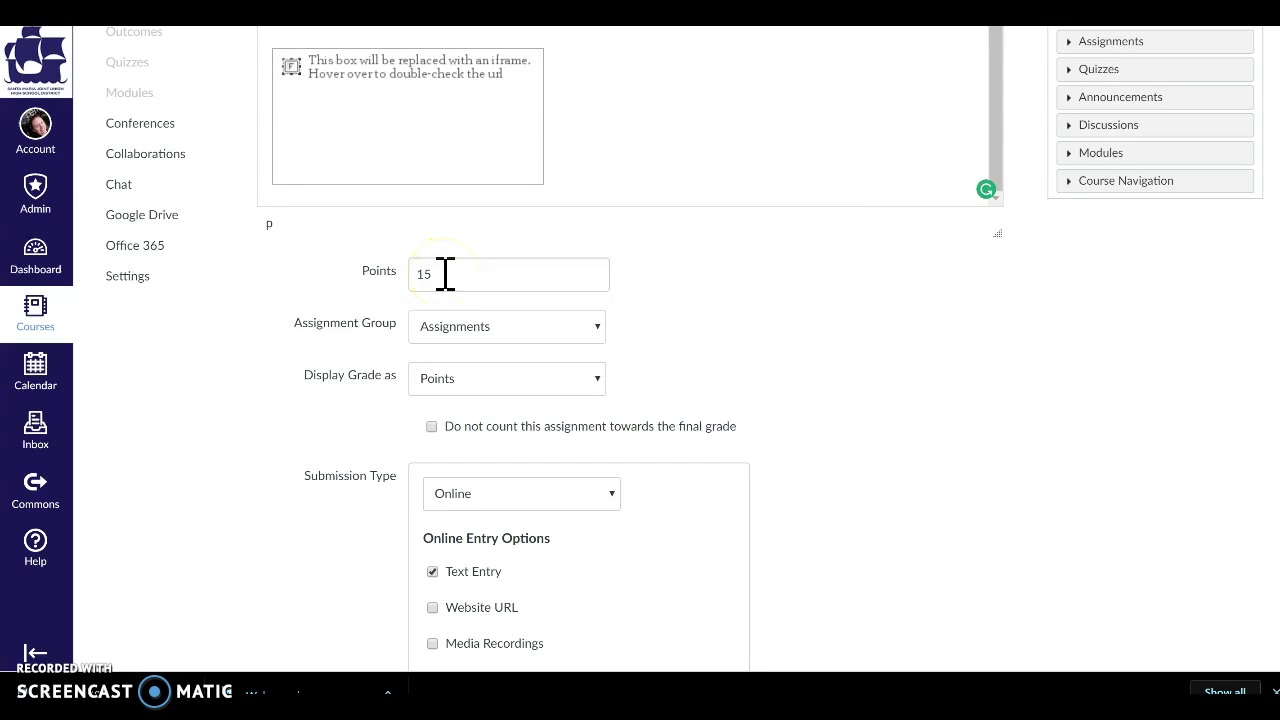
click(449, 274)
click(526, 330)
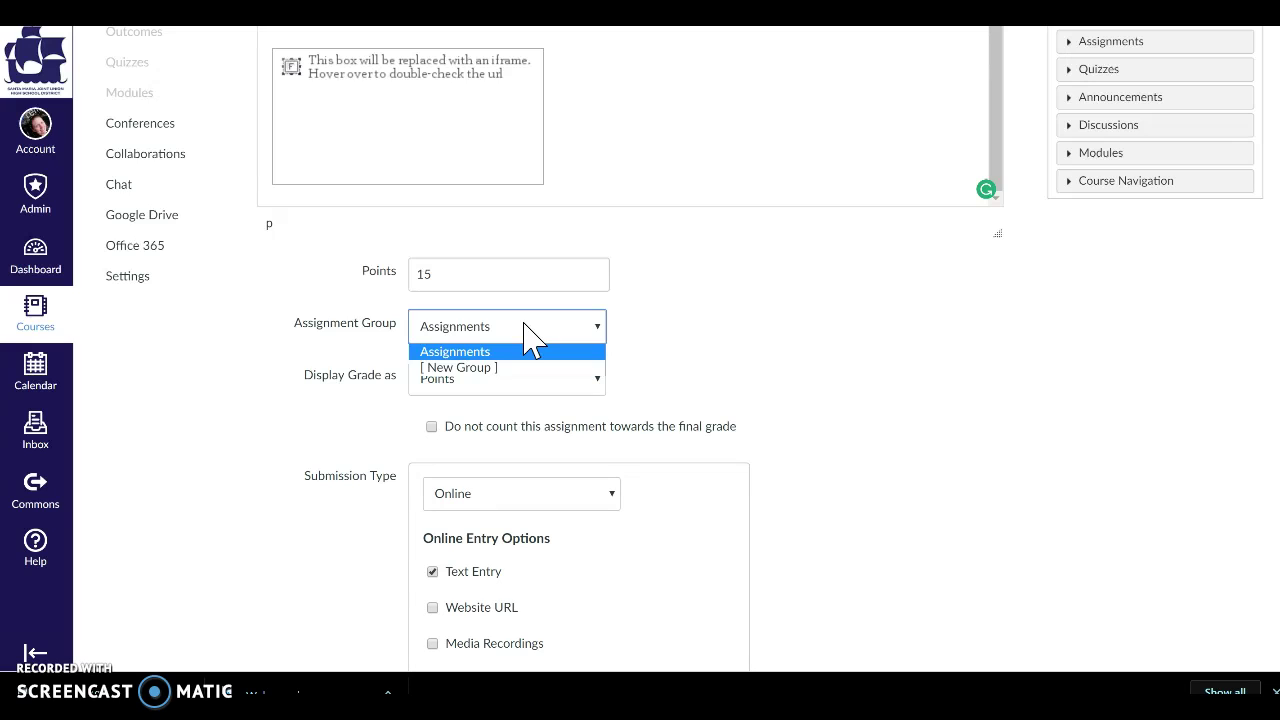
drag(530, 340, 453, 374)
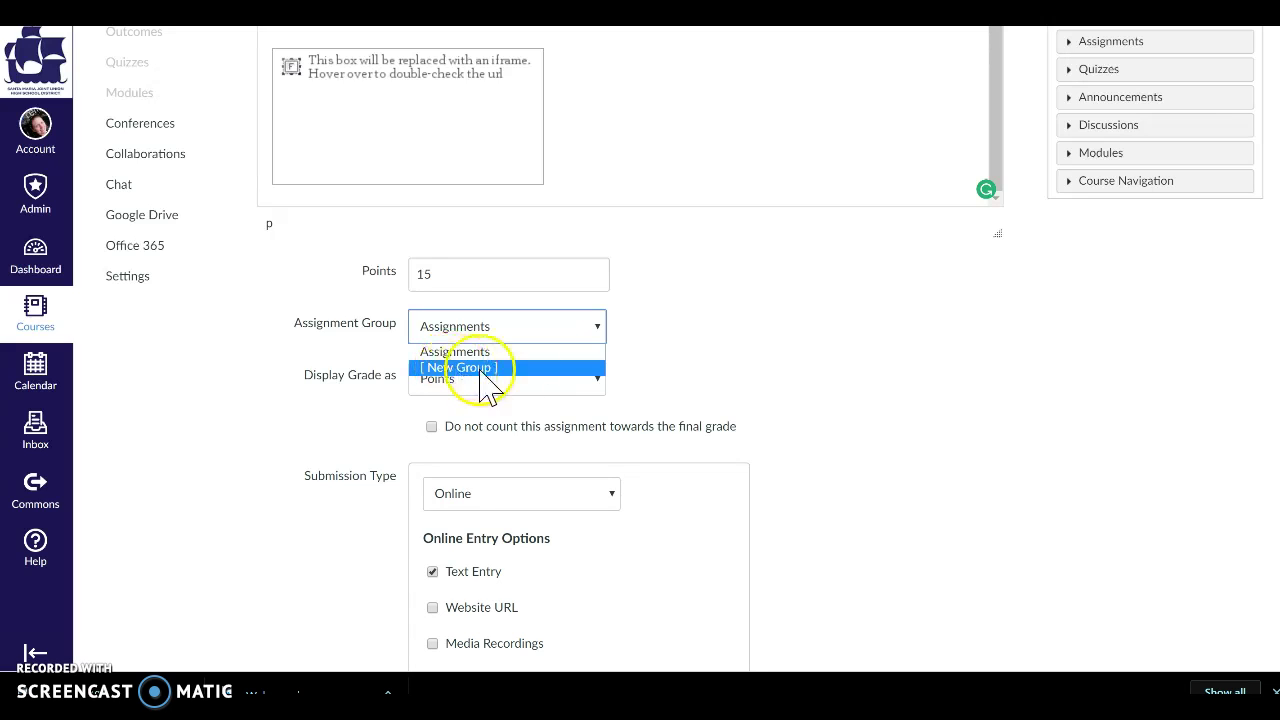
click(727, 340)
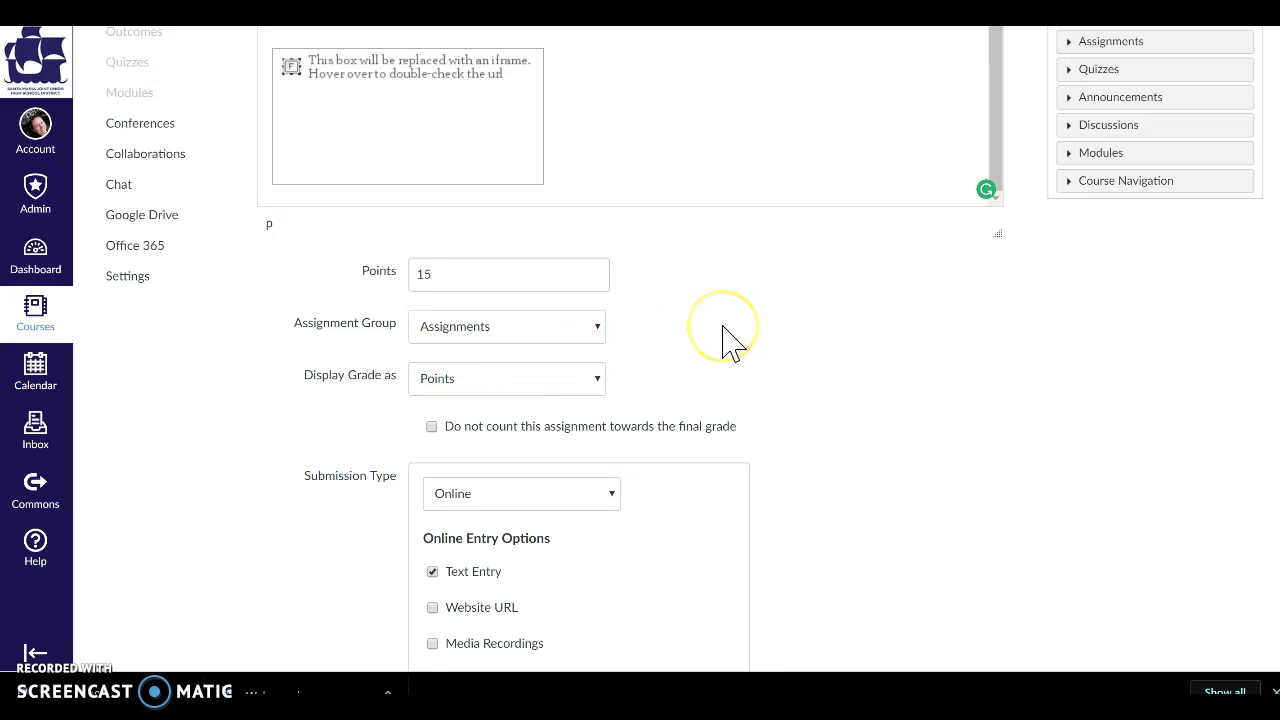
click(586, 385)
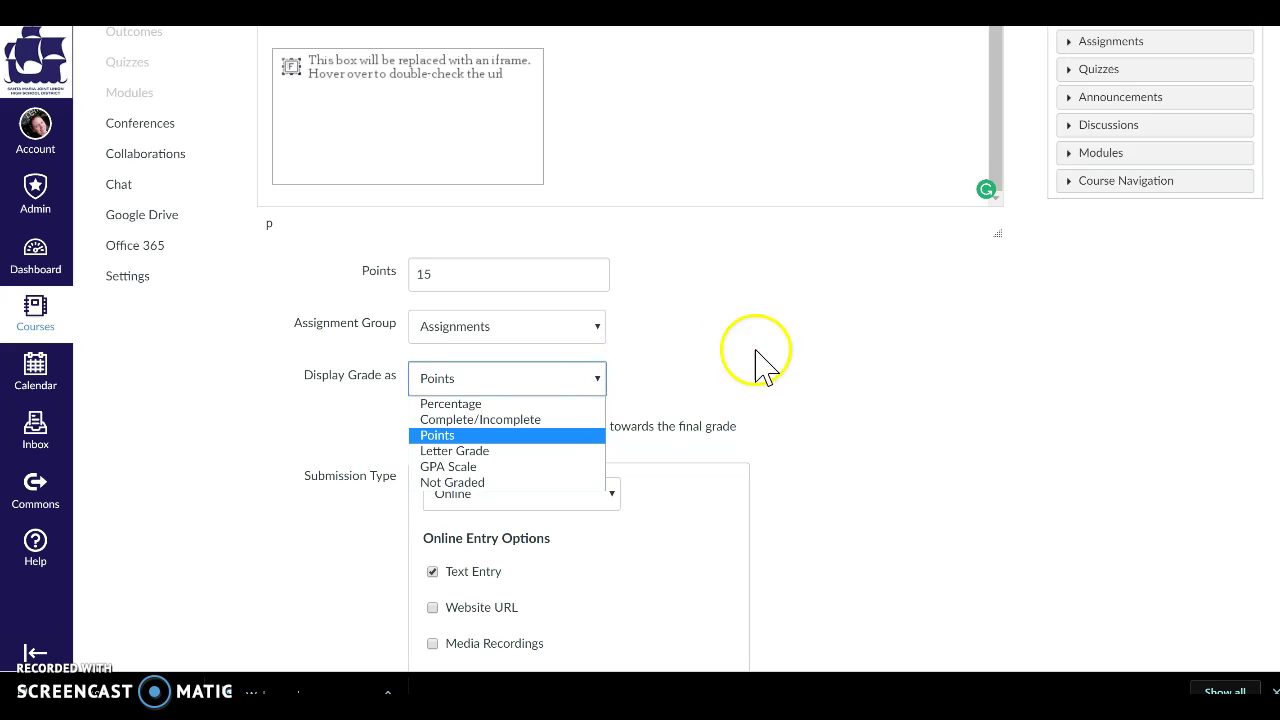
scroll(786, 350, down, 3)
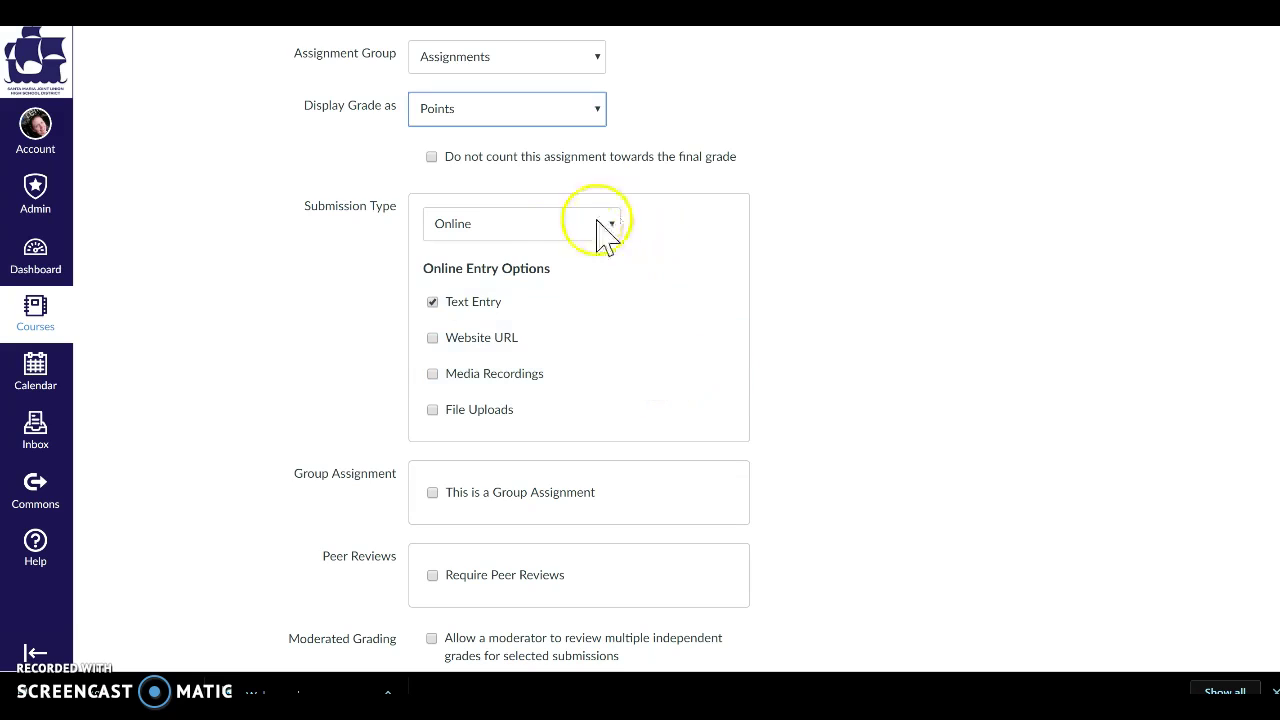
Step: Review the submission type choices and the online entry options, keeping Online with Text Entry
click(537, 242)
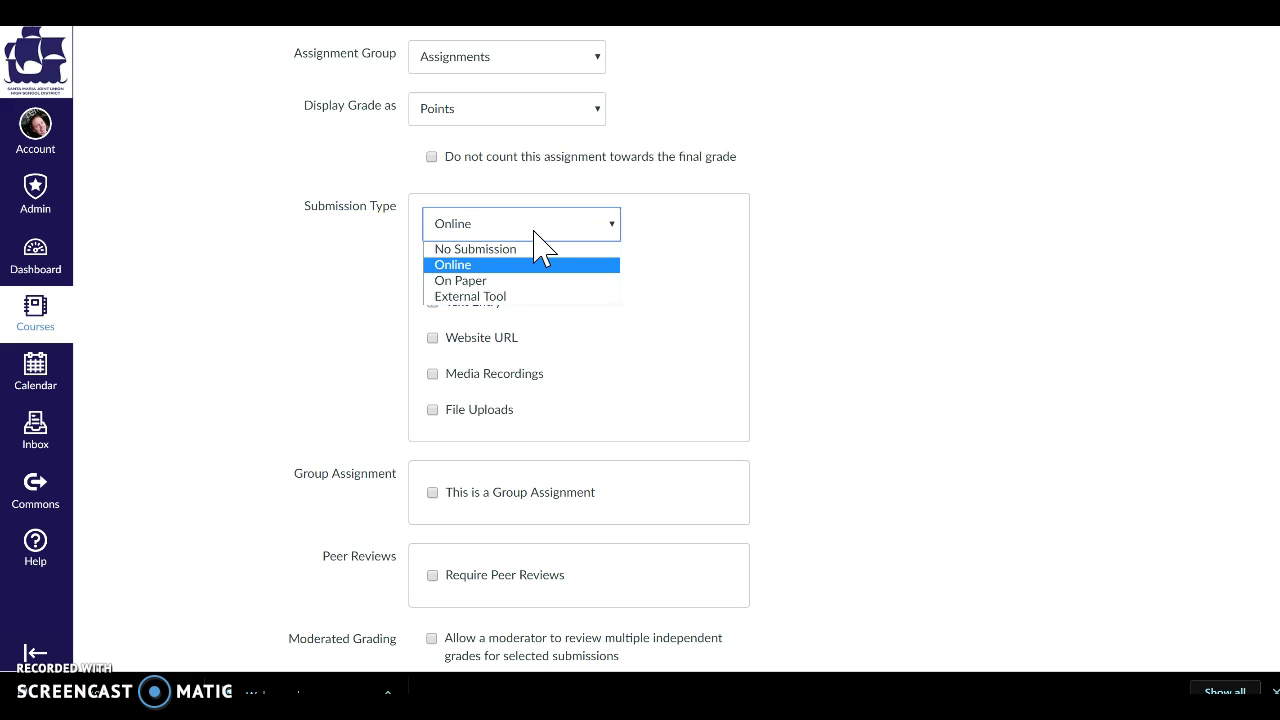
click(543, 266)
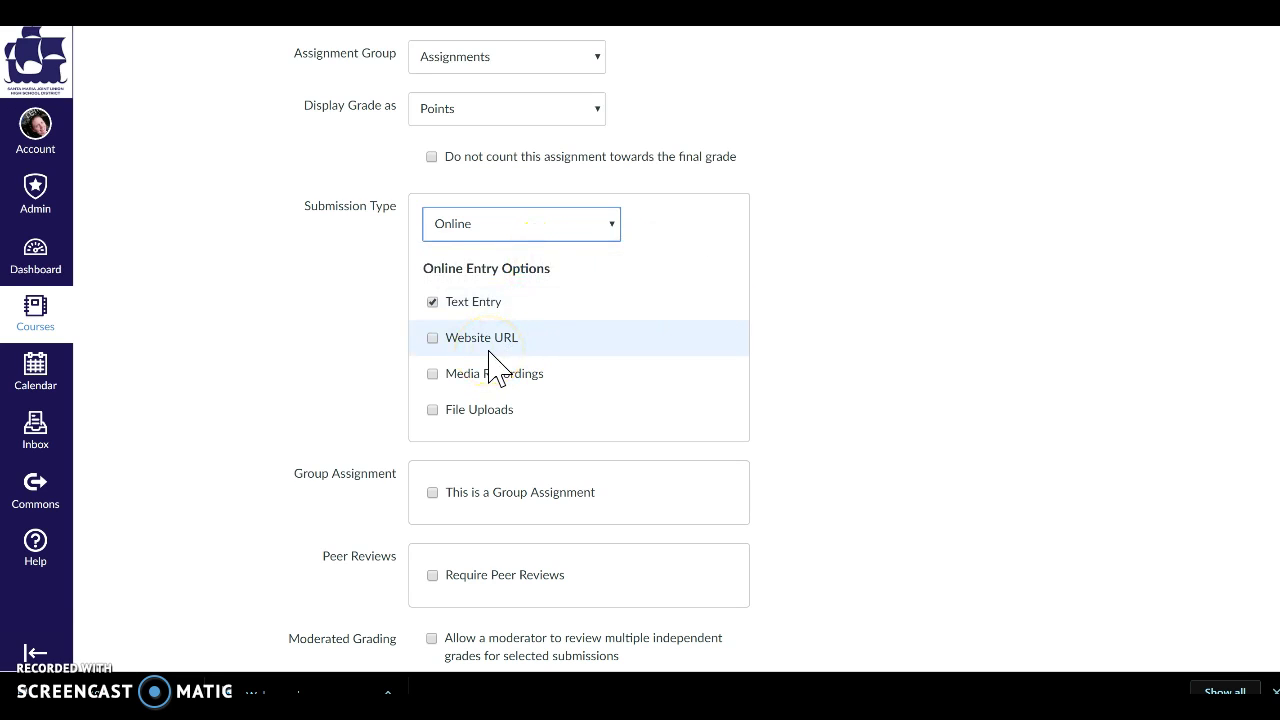
click(466, 318)
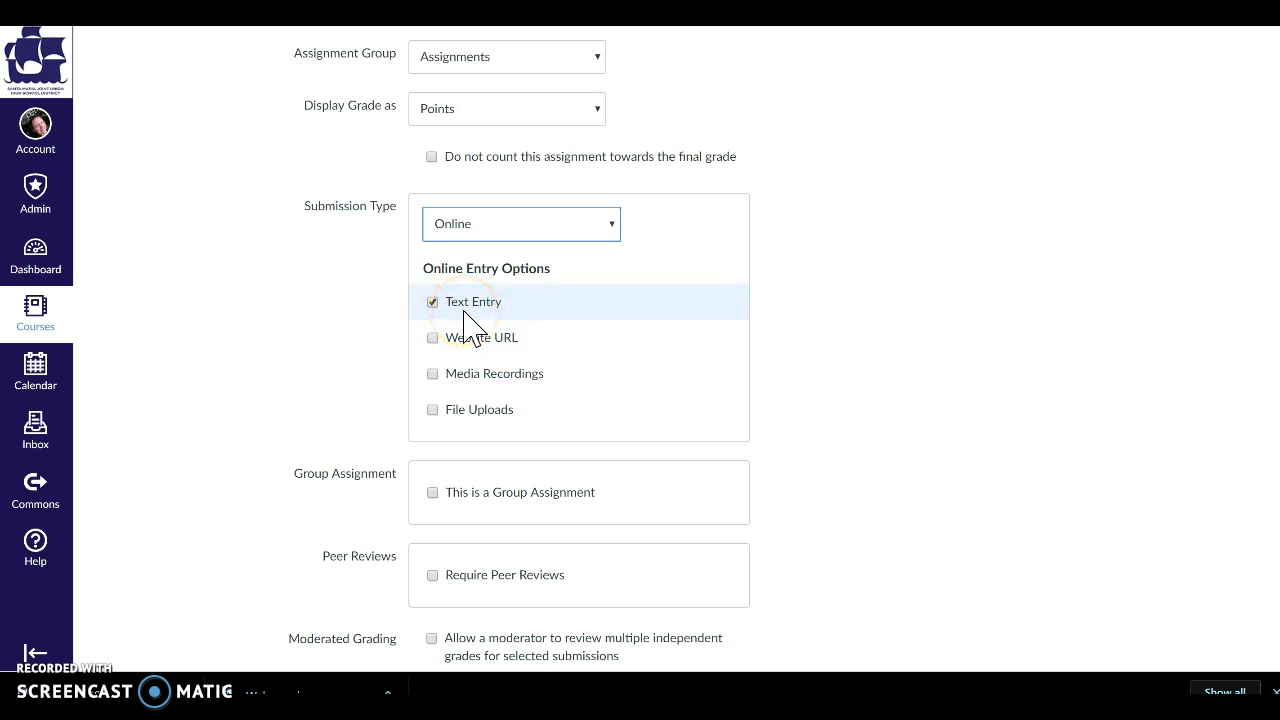
Step: Try the On Paper submission type and switch the assignment back to Online
key(Down)
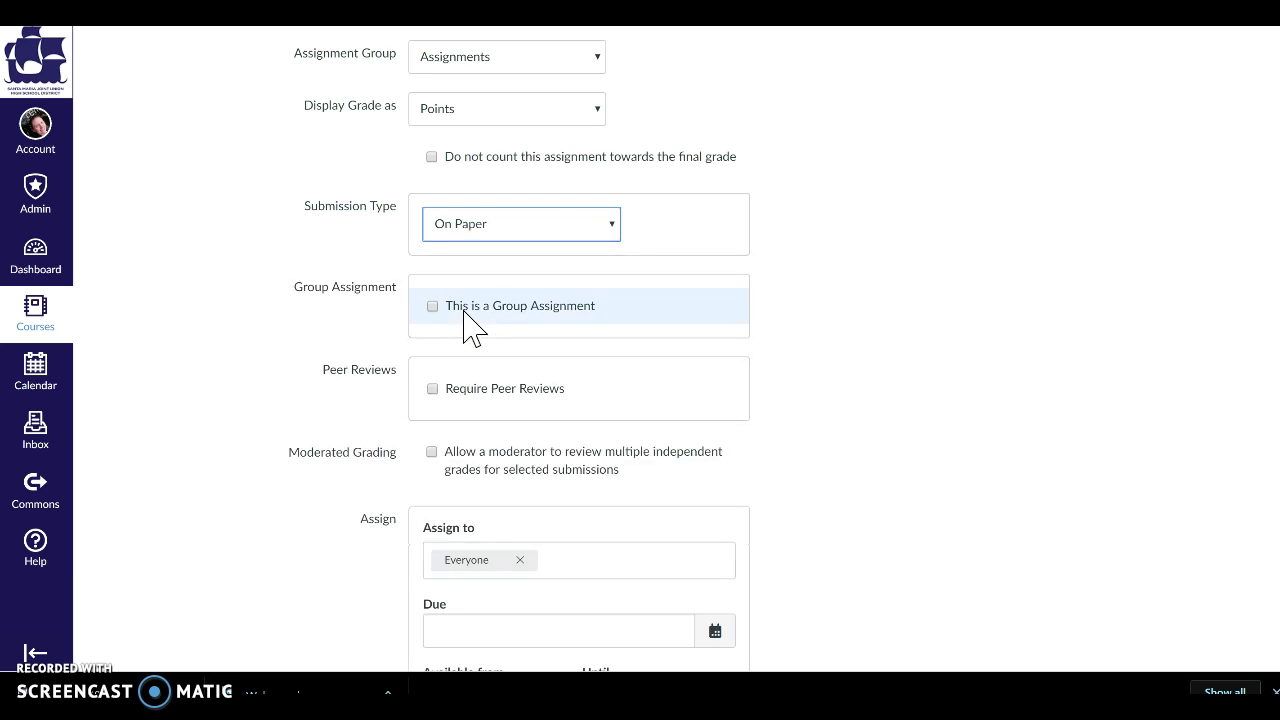
click(523, 203)
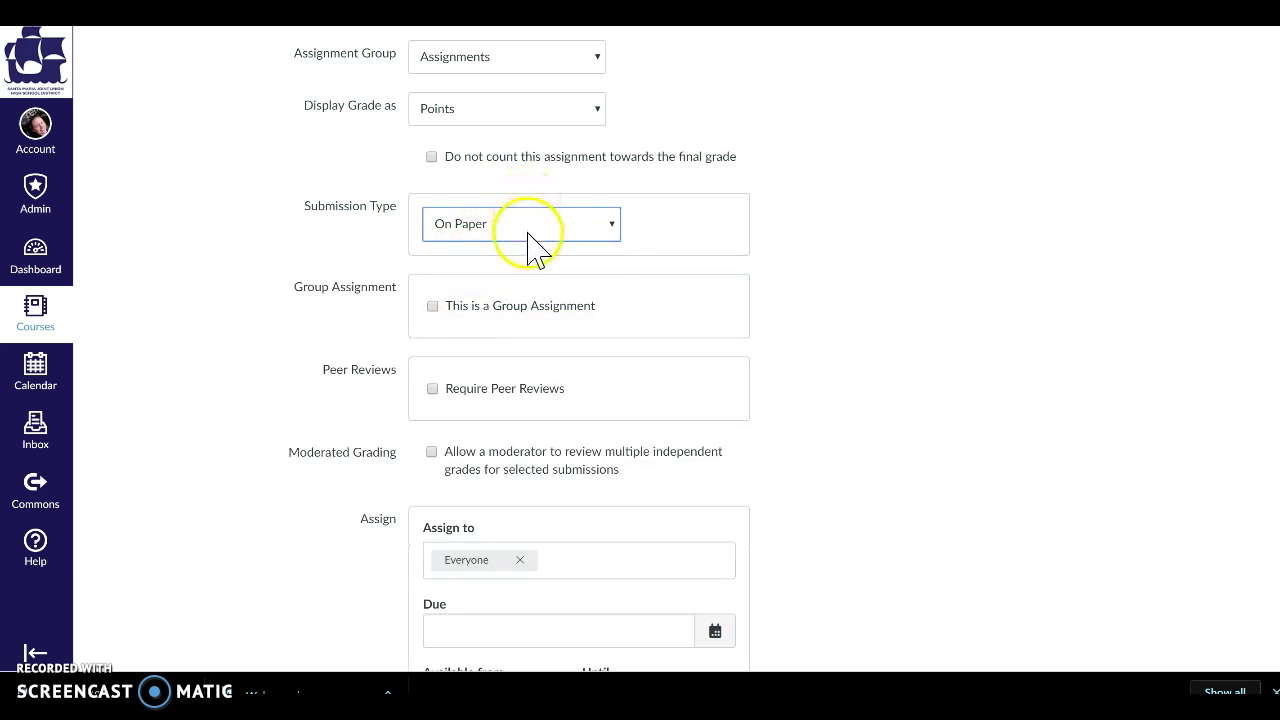
click(529, 230)
key(Escape)
click(523, 264)
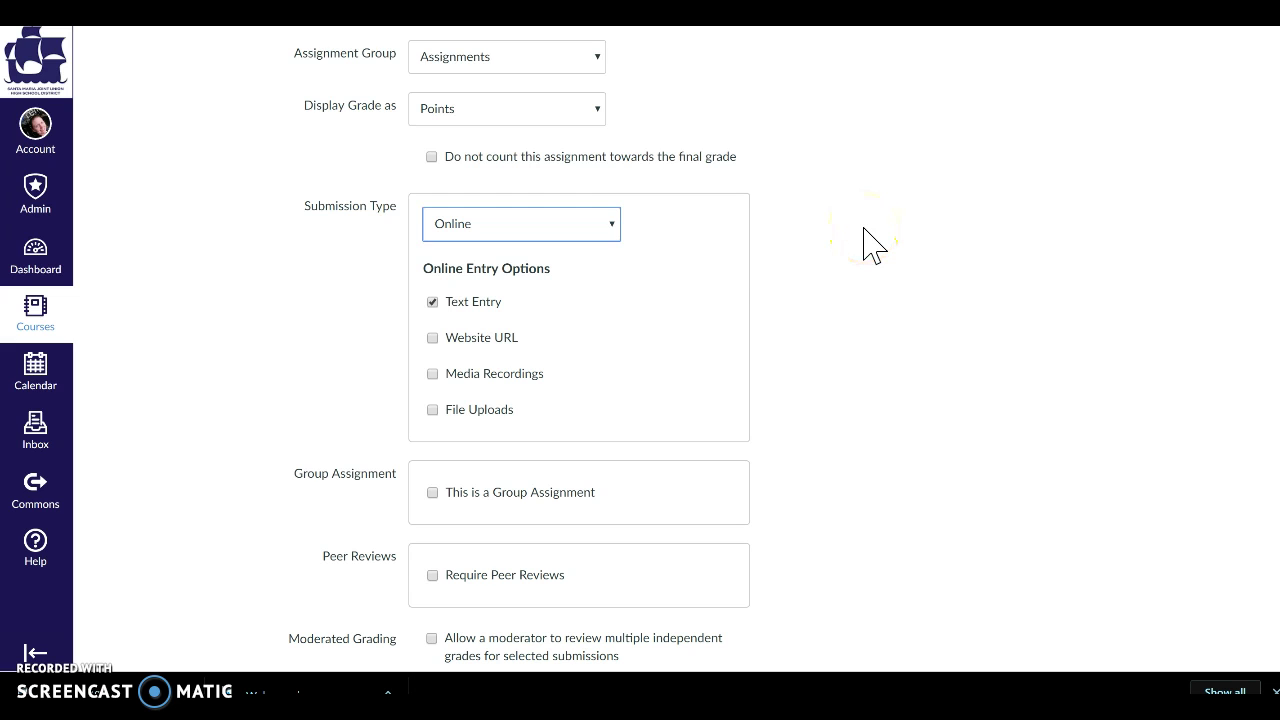
Step: Try requiring peer reviews with manual assignment, and turn the peer review requirement off again
scroll(865, 245, down, 4)
scroll(866, 243, up, 1)
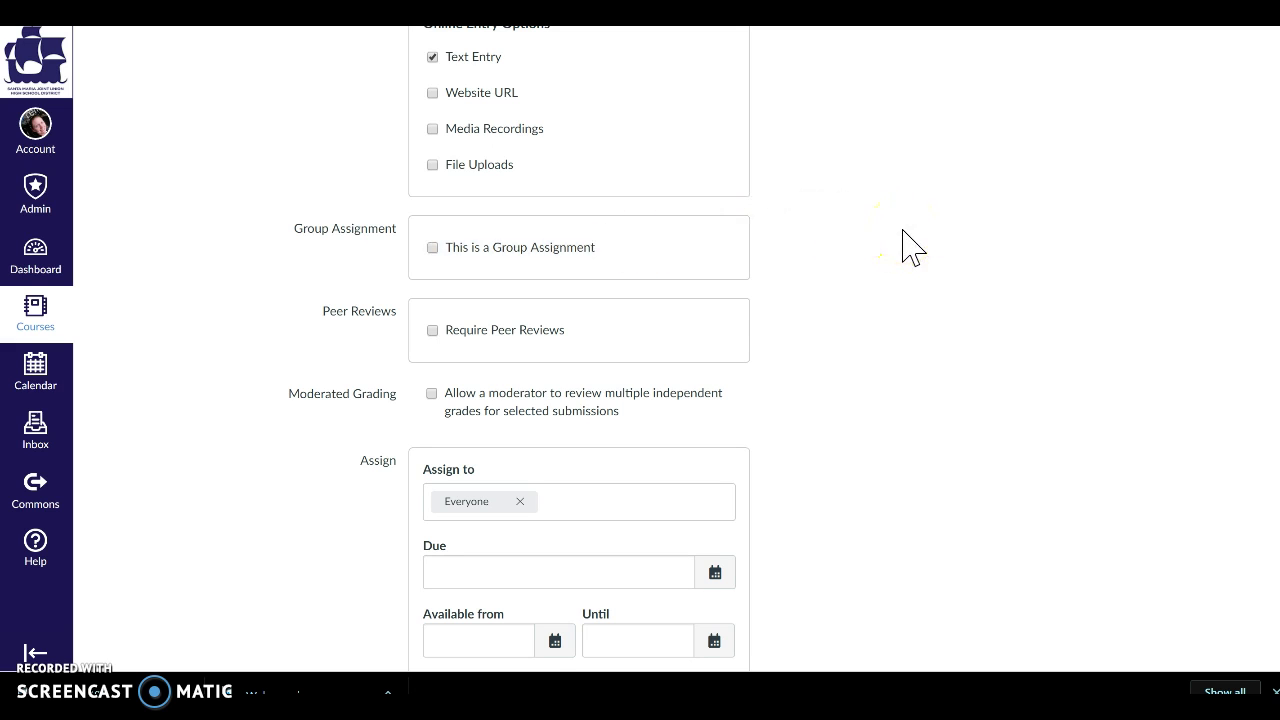
click(441, 331)
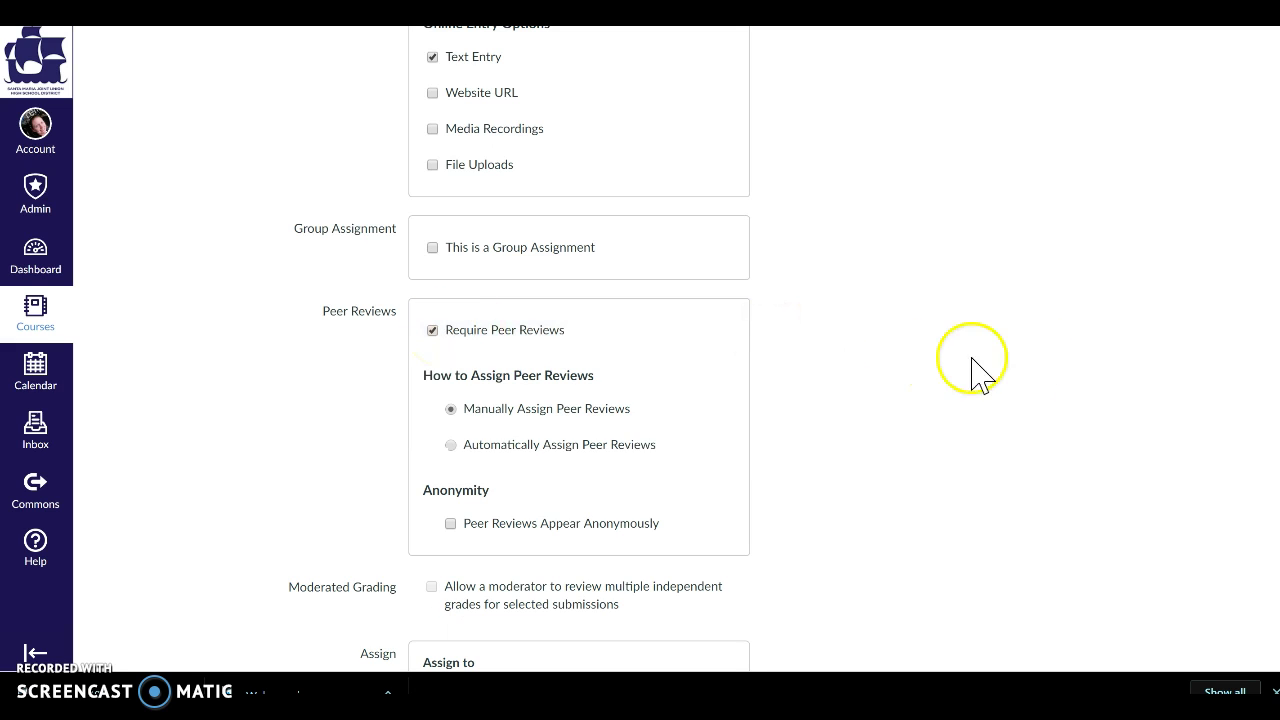
click(605, 420)
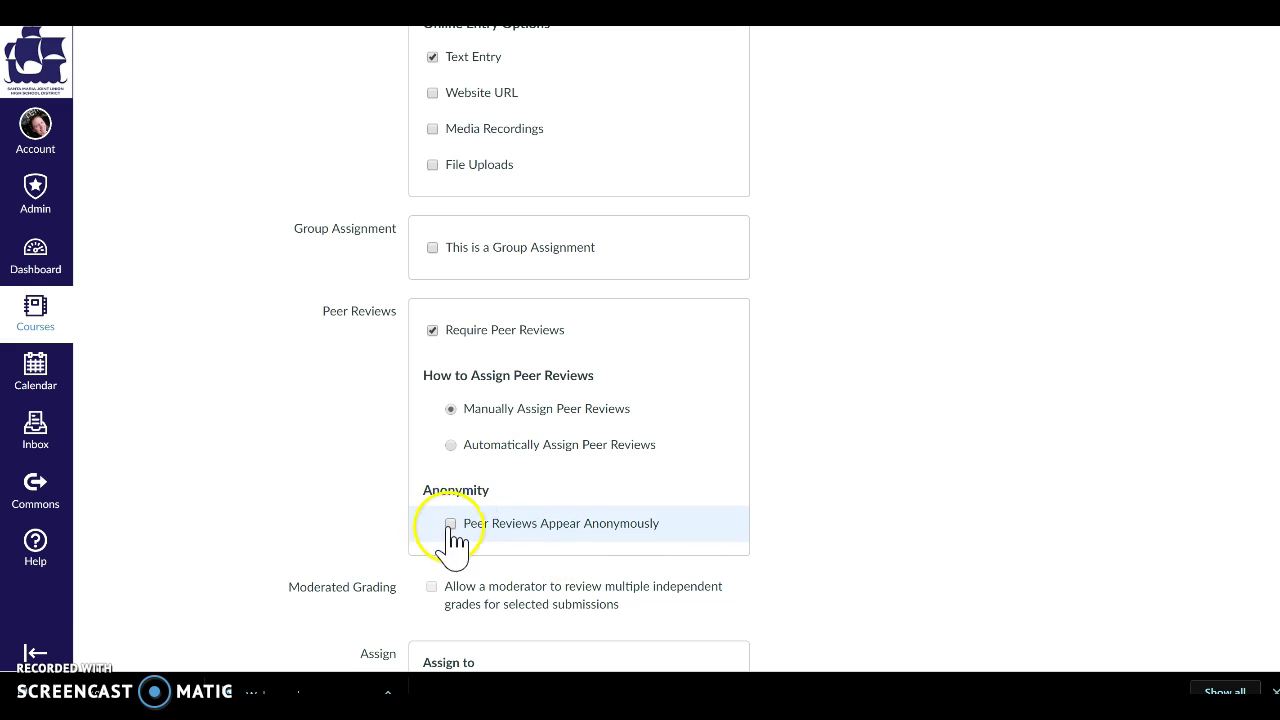
click(433, 331)
Step: Examine the Assign to choices and the Available from and Until date fields, leaving the assignment for Everyone
scroll(955, 250, down, 3)
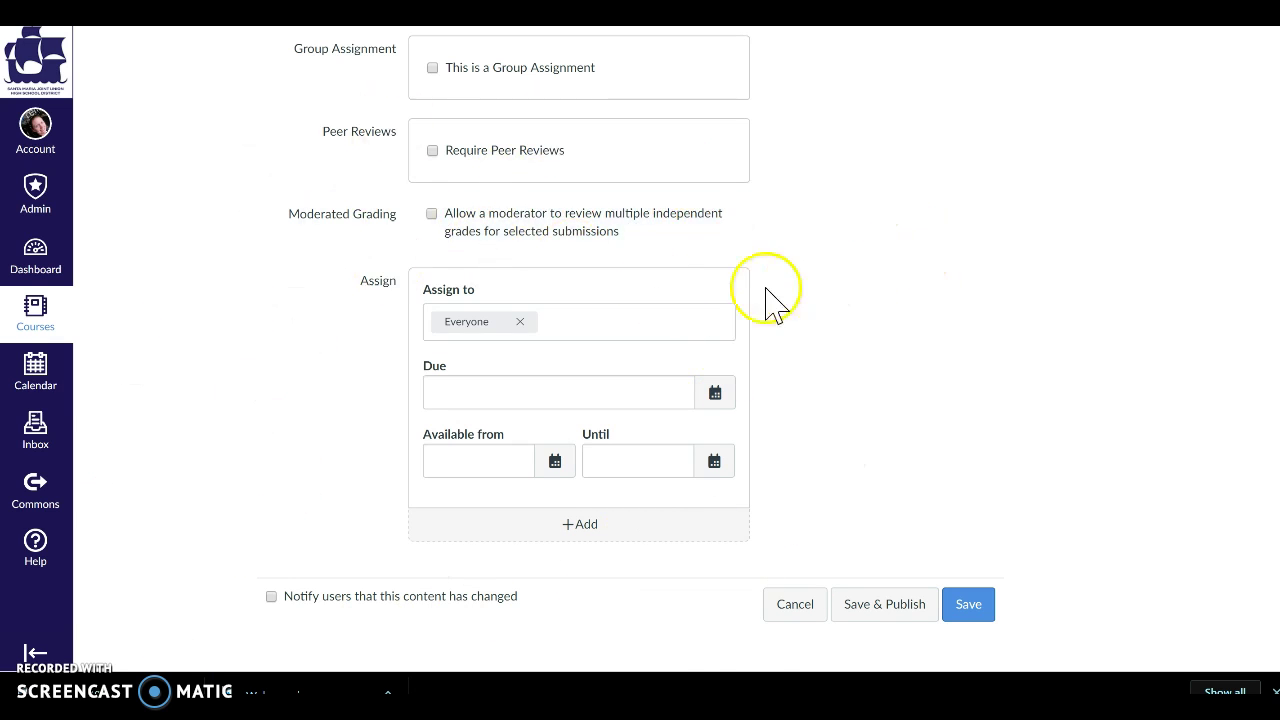
click(718, 324)
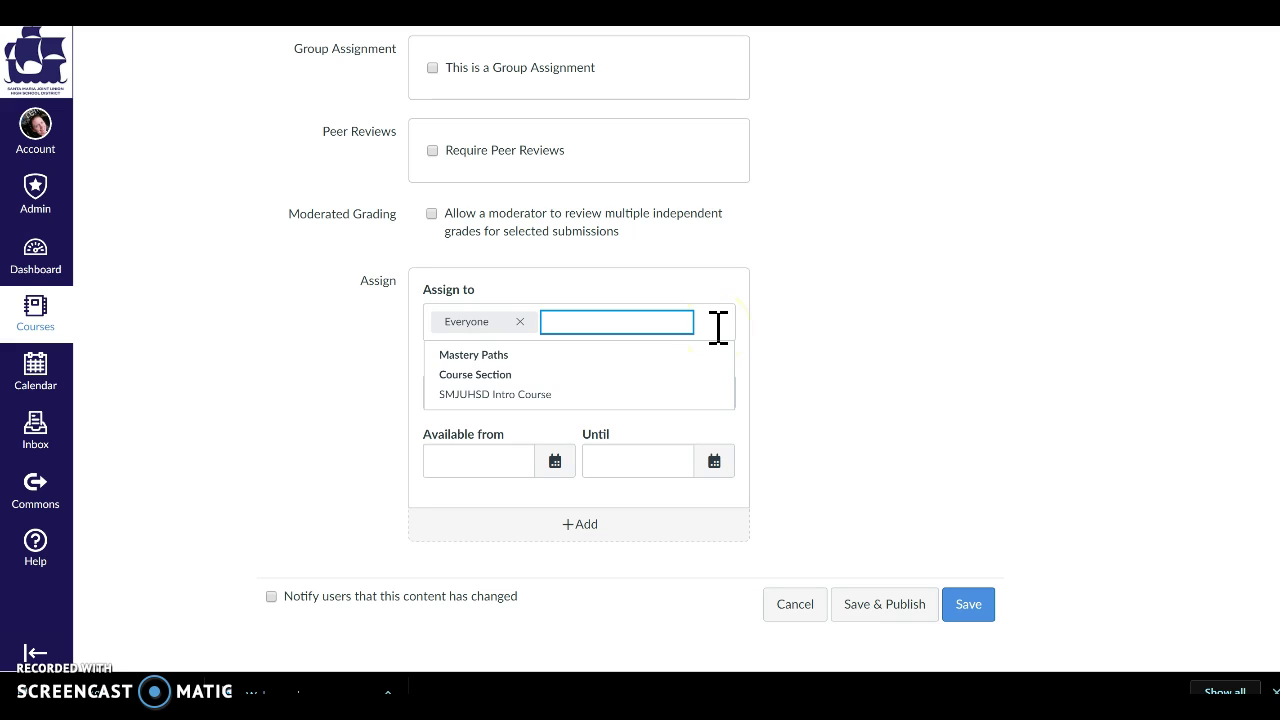
click(884, 302)
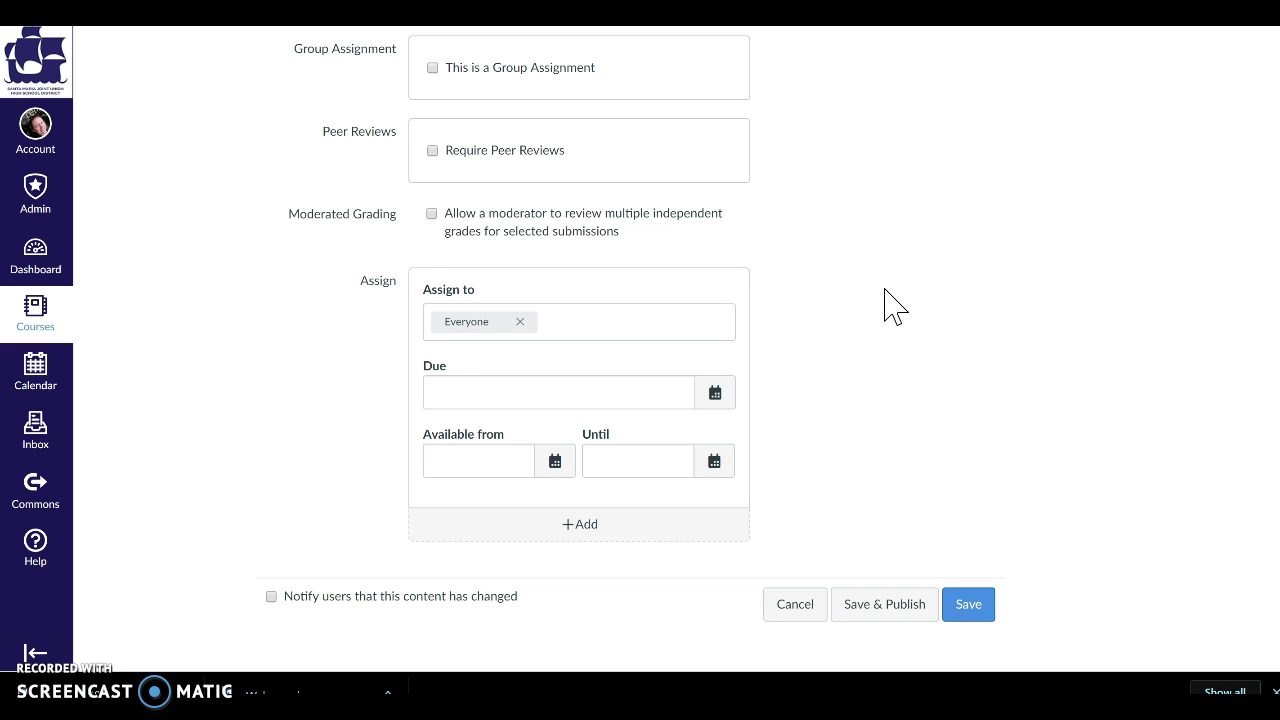
click(615, 322)
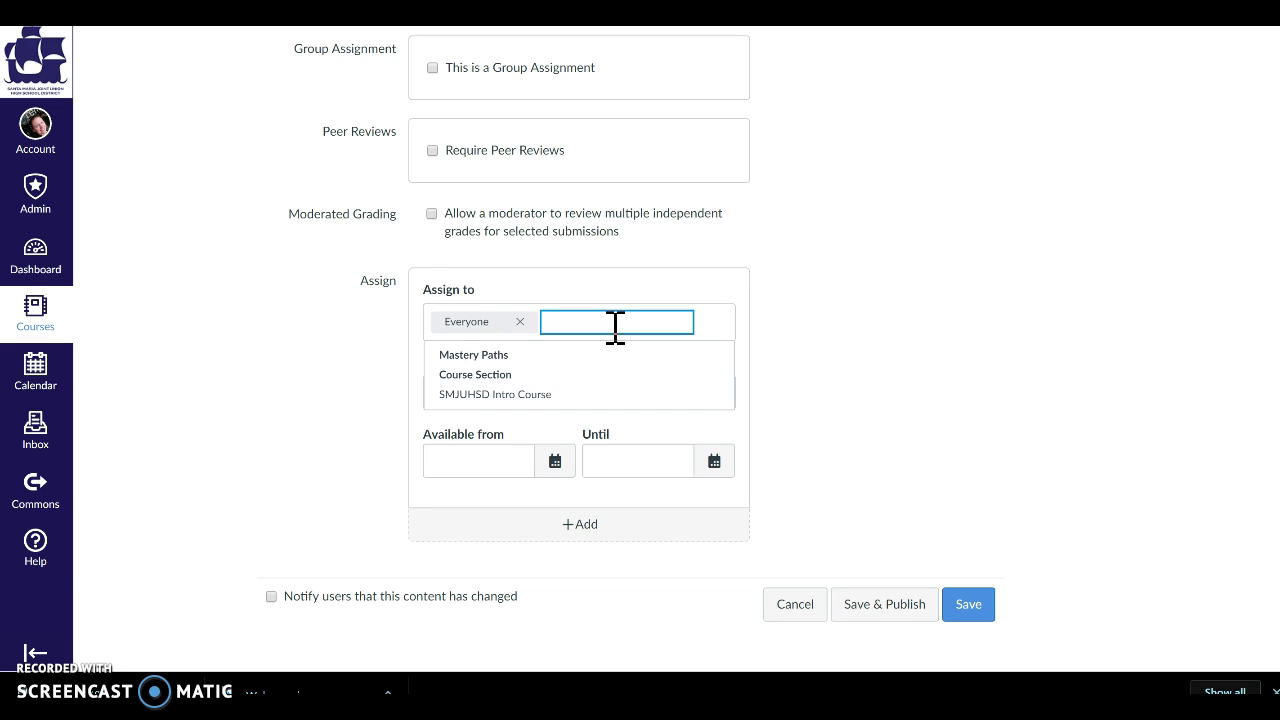
drag(570, 323, 497, 375)
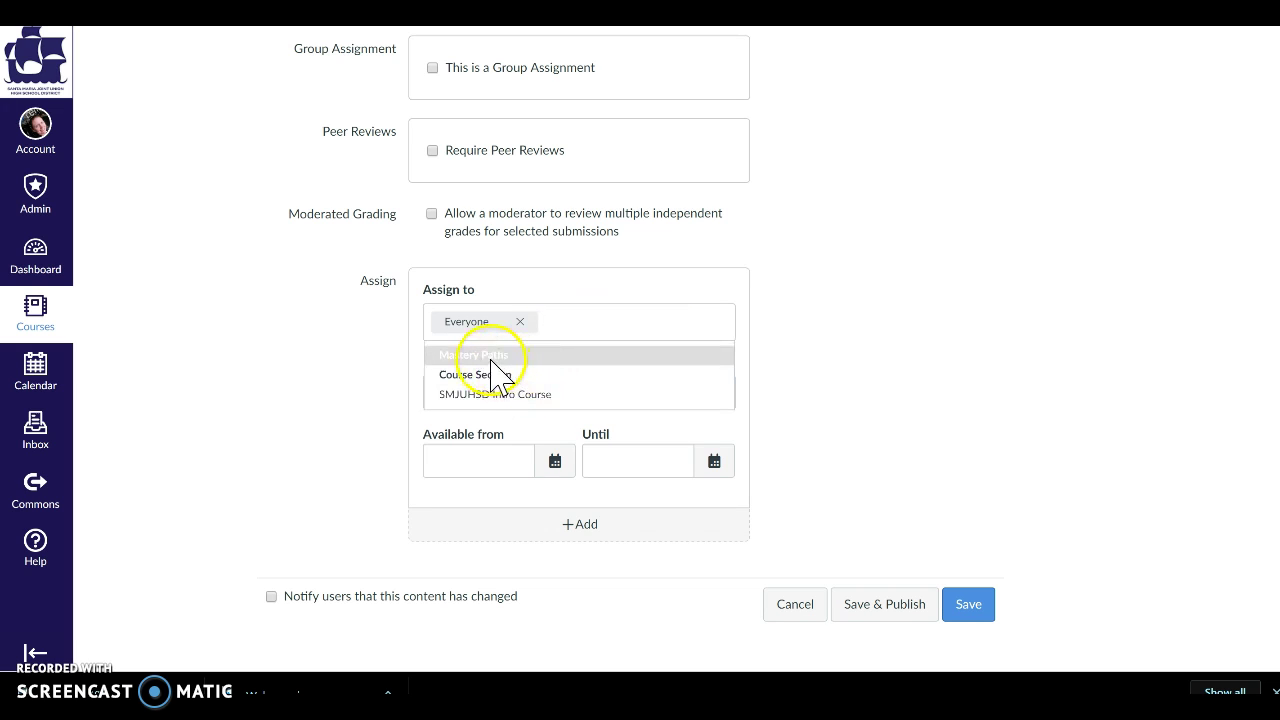
click(874, 366)
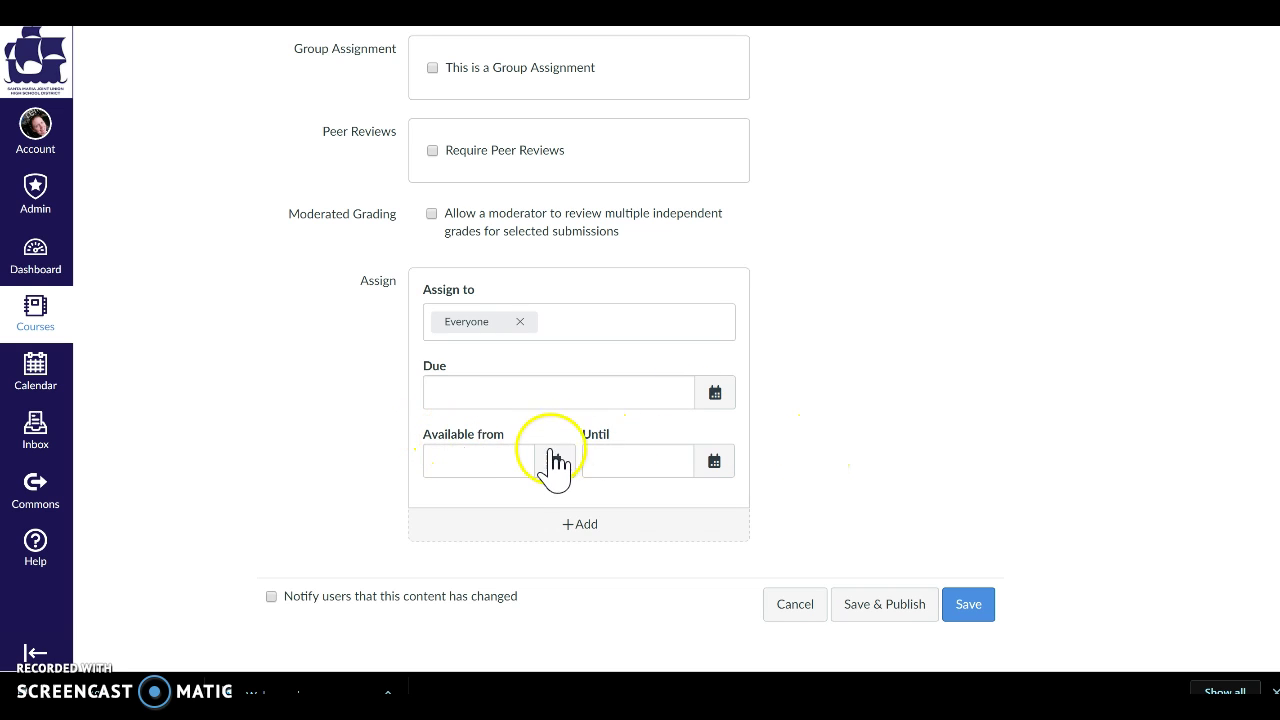
click(637, 463)
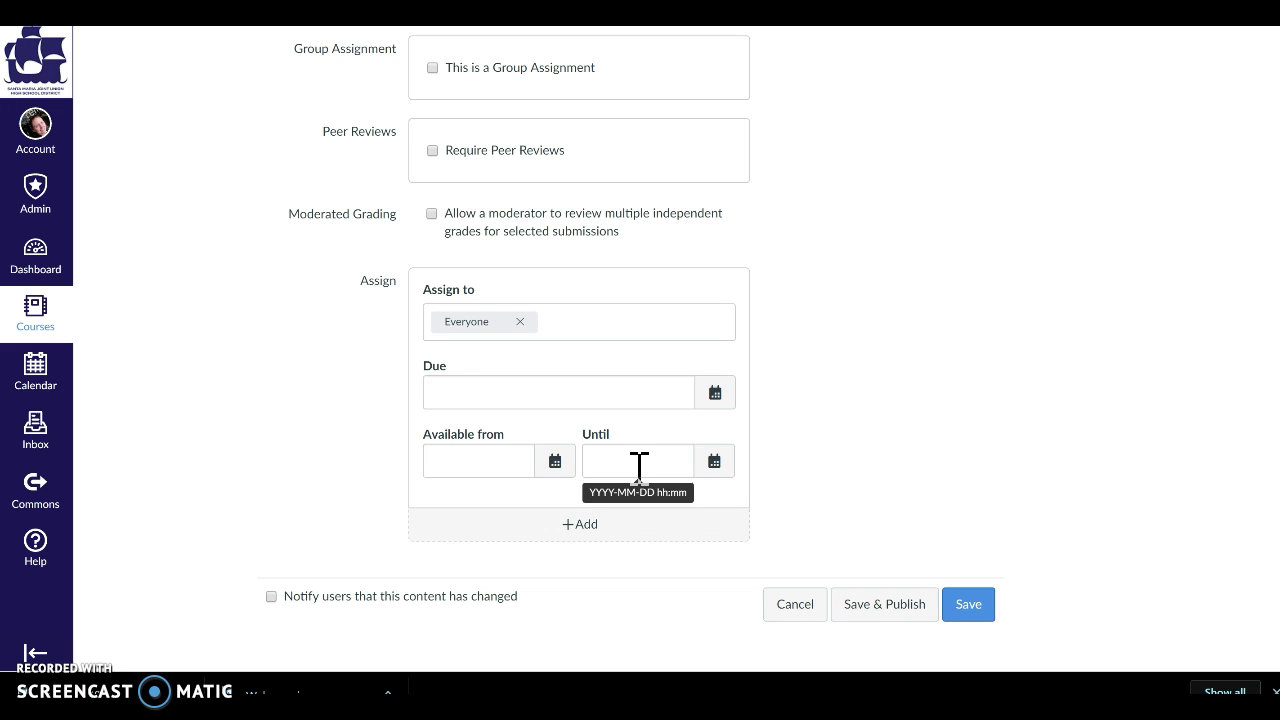
click(463, 457)
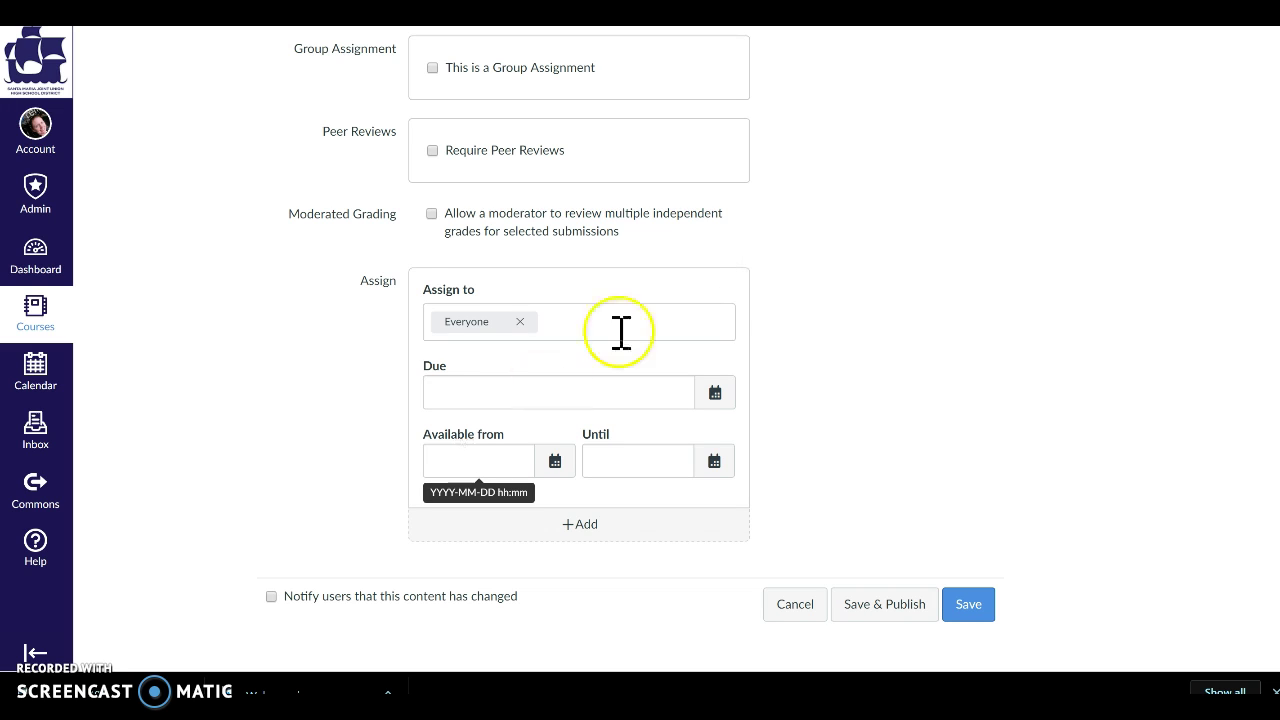
click(935, 270)
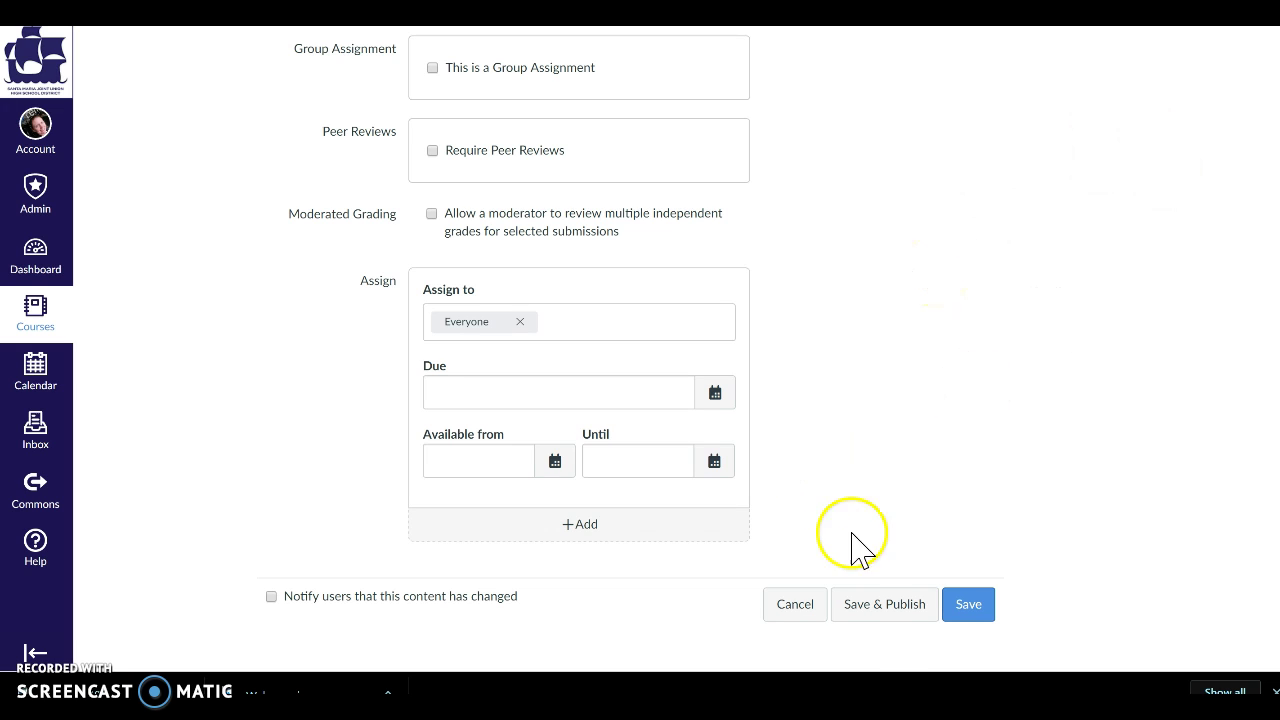
Step: Save and publish the assignment, and page through the embedded slides to check them
click(895, 610)
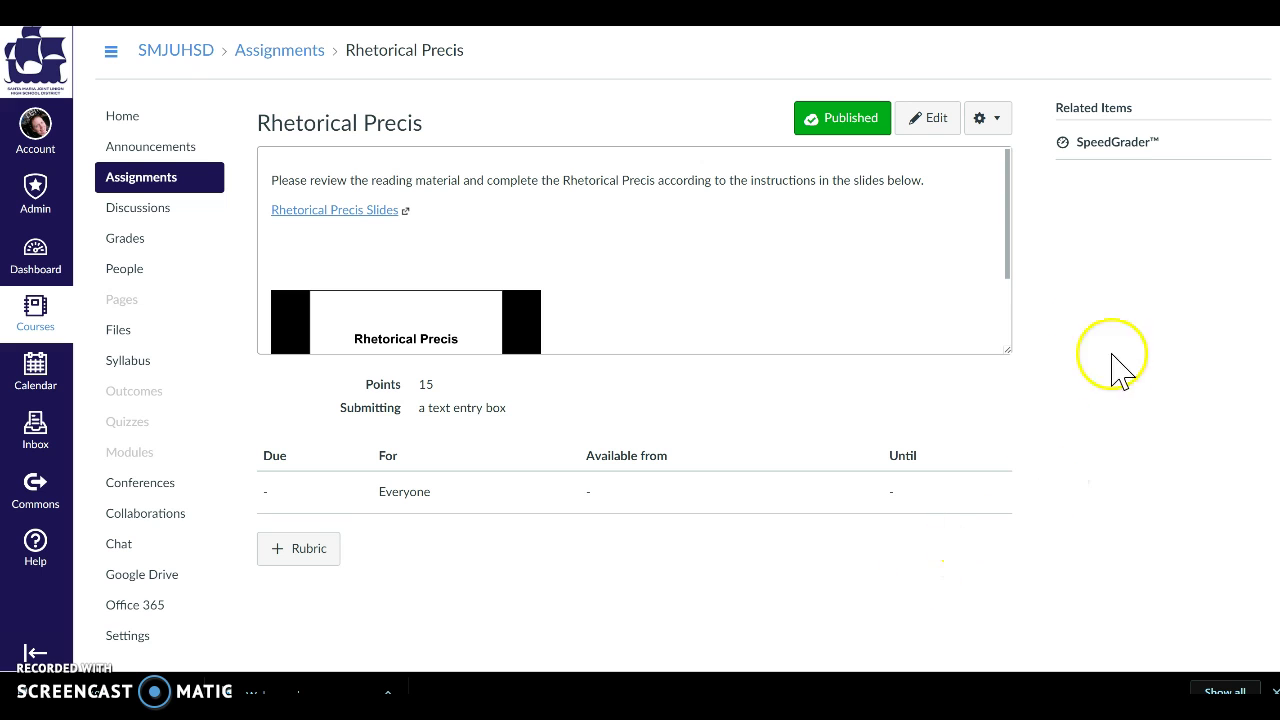
drag(1006, 251, 1020, 337)
click(352, 312)
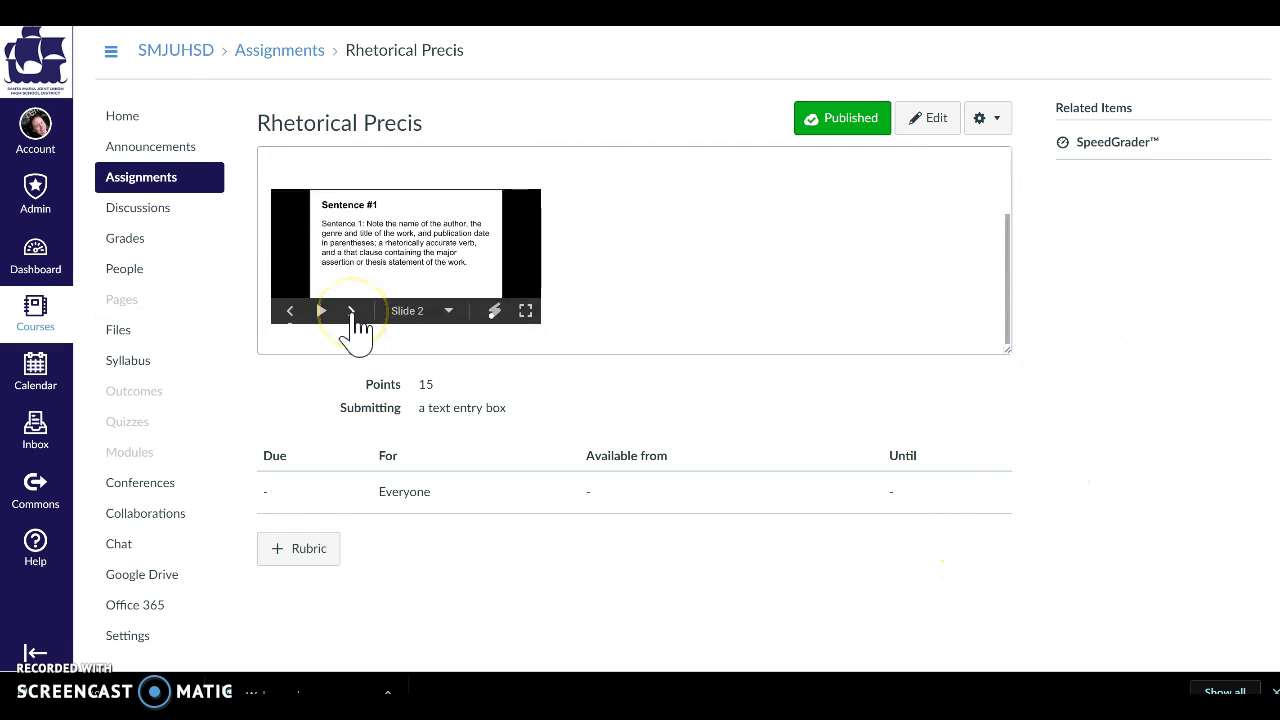
click(352, 312)
click(352, 312)
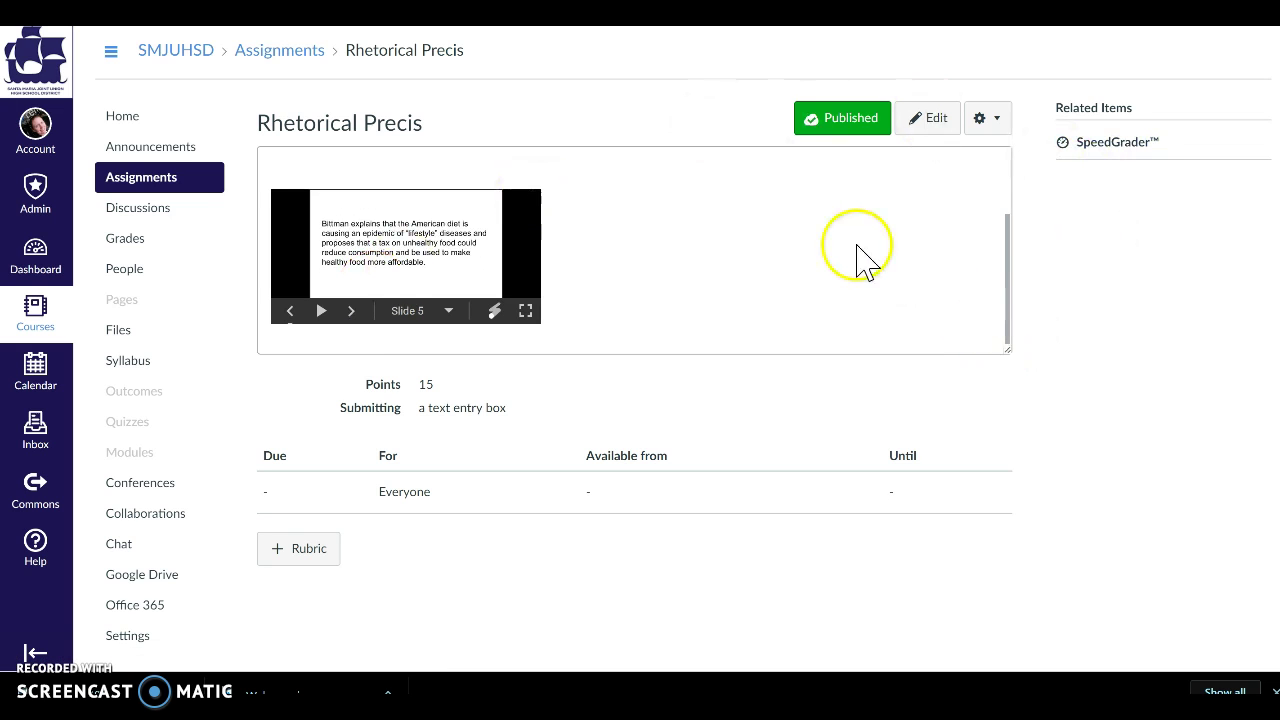
Step: Enter Student View from the course settings, open the Rhetorical Precis assignment and page through its embedded slides
click(129, 637)
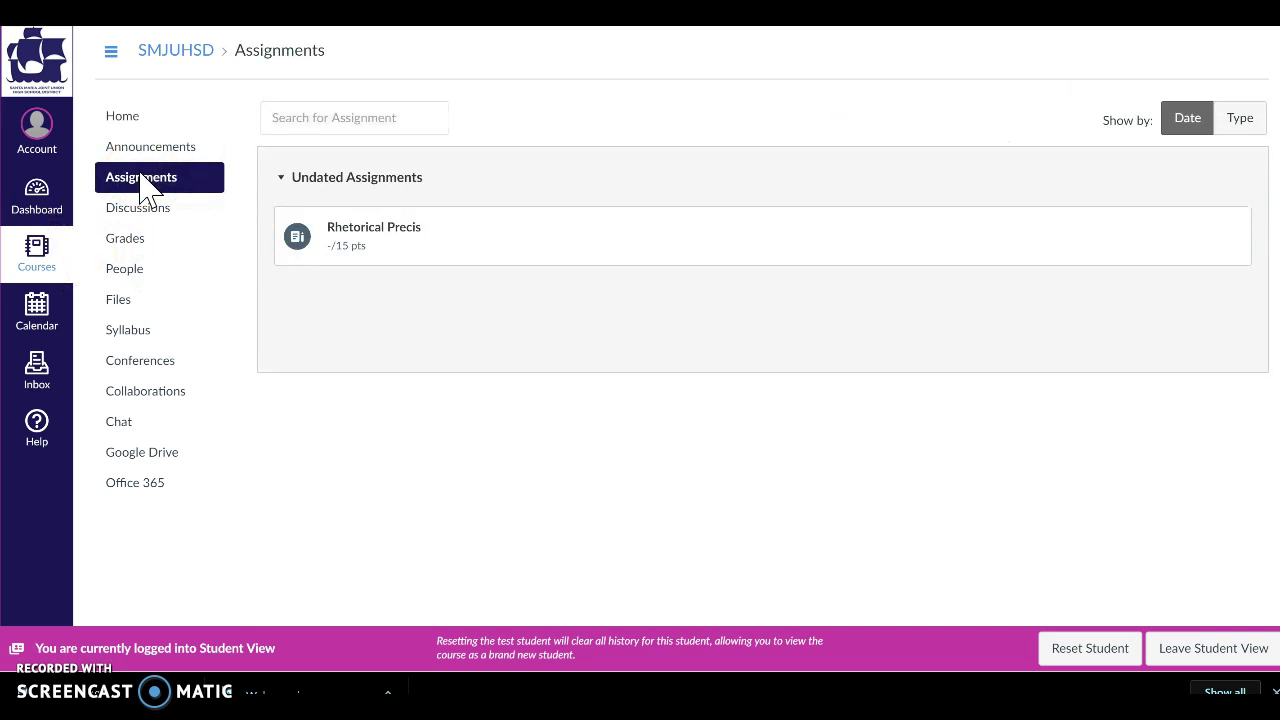
click(372, 238)
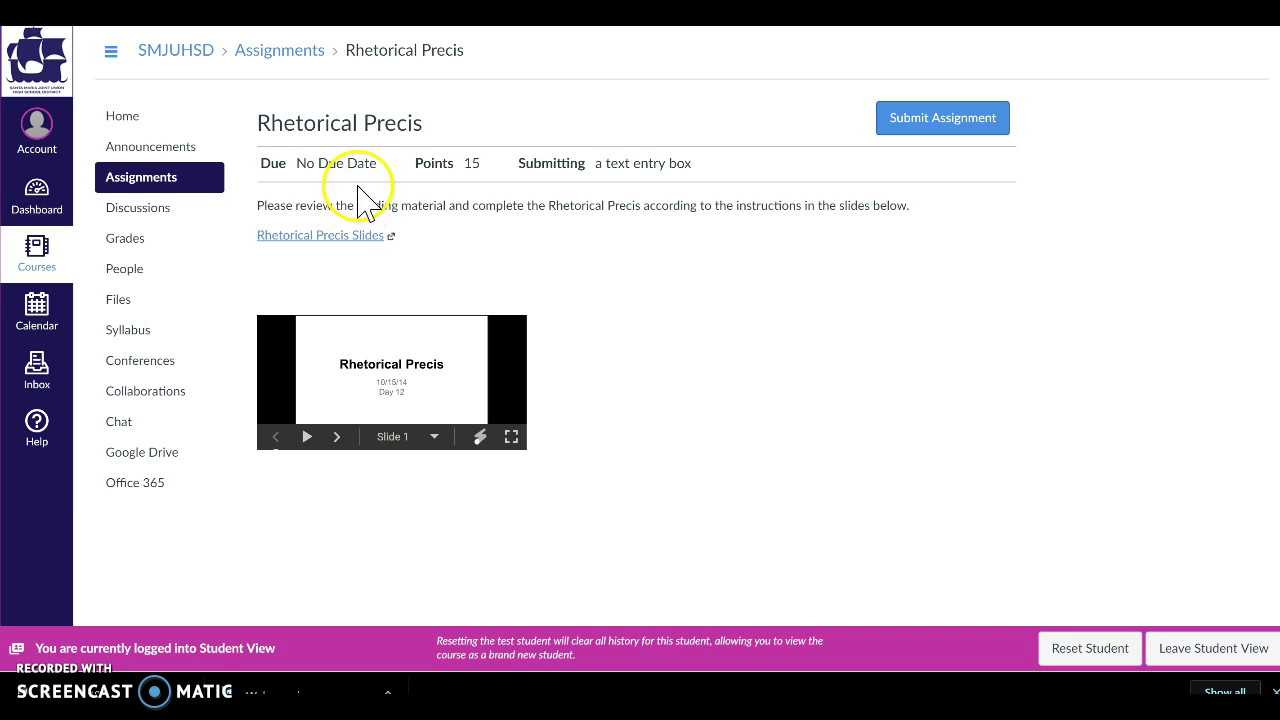
click(337, 438)
click(337, 438)
click(337, 438)
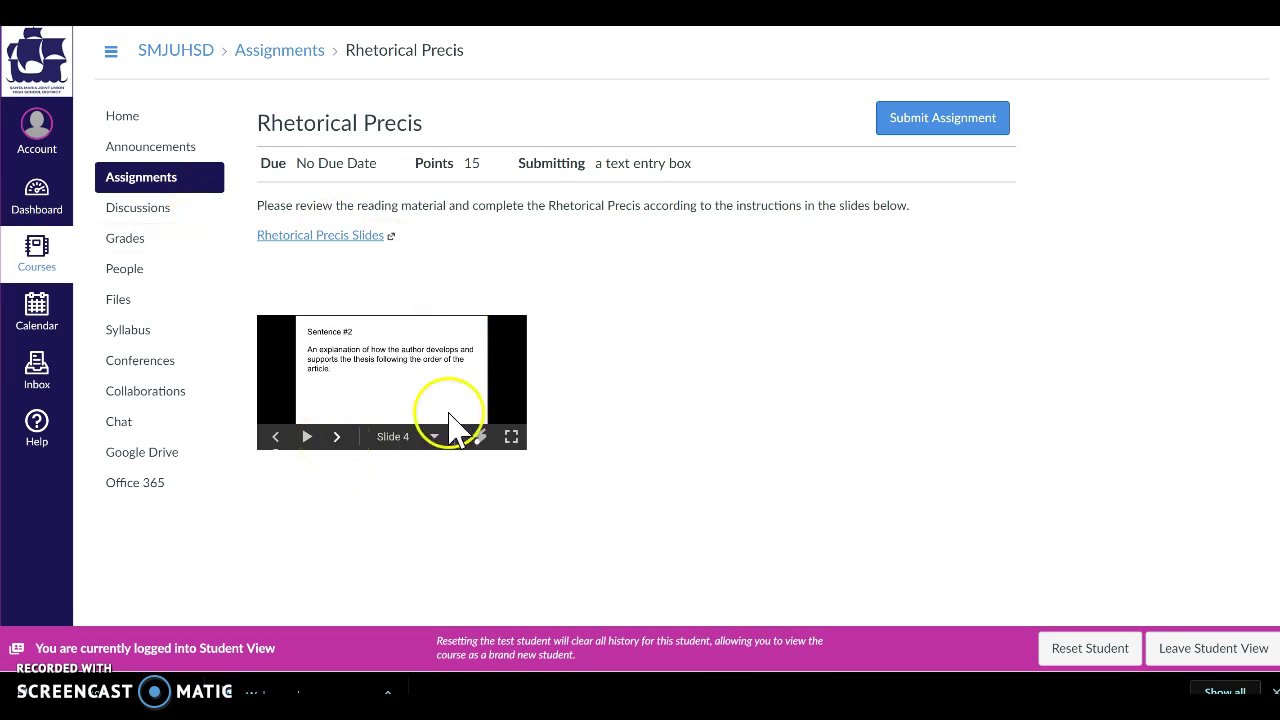
Step: Start a submission as the test student to inspect the text entry form, and leave Student View without submitting
click(940, 118)
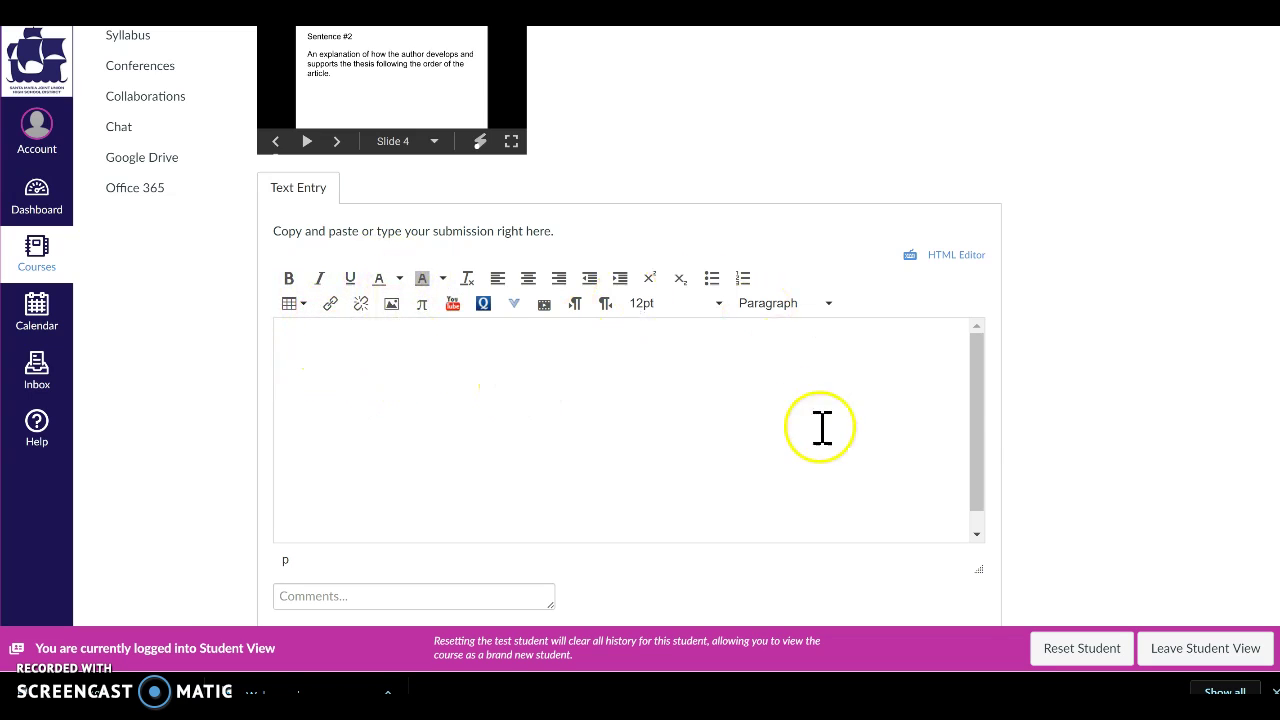
right_click(982, 348)
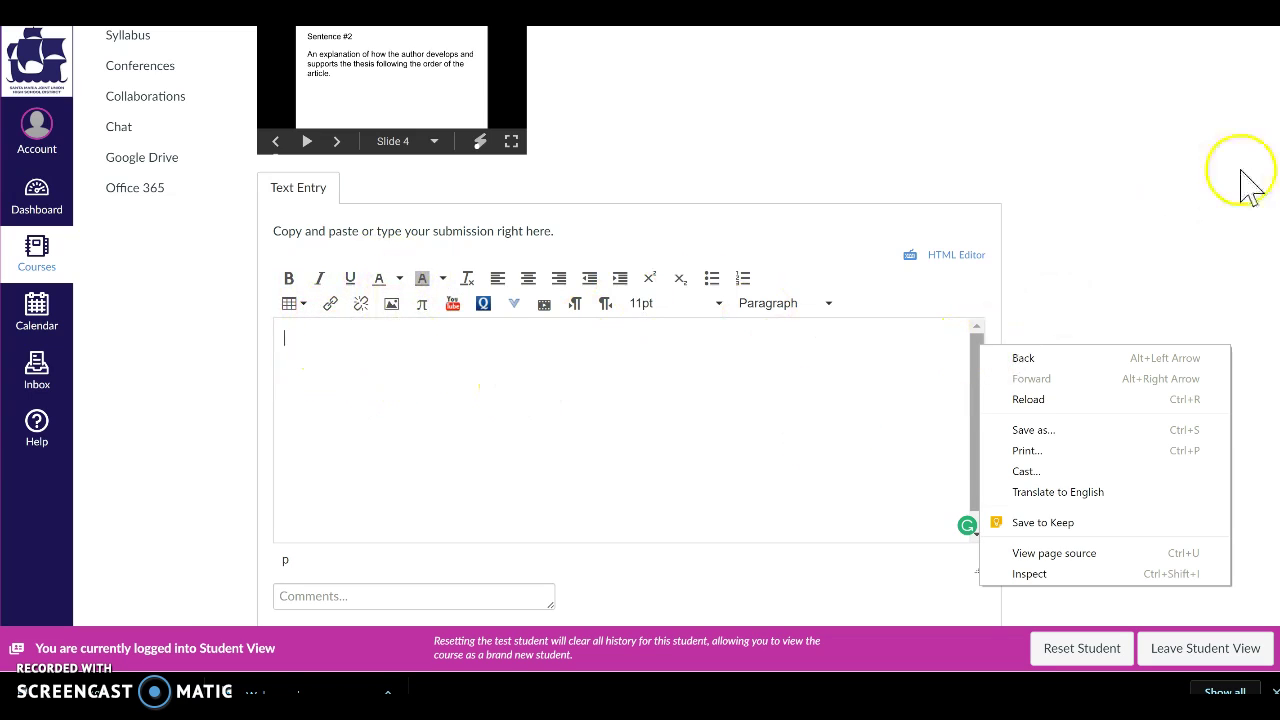
click(1148, 90)
scroll(1148, 92, down, 1)
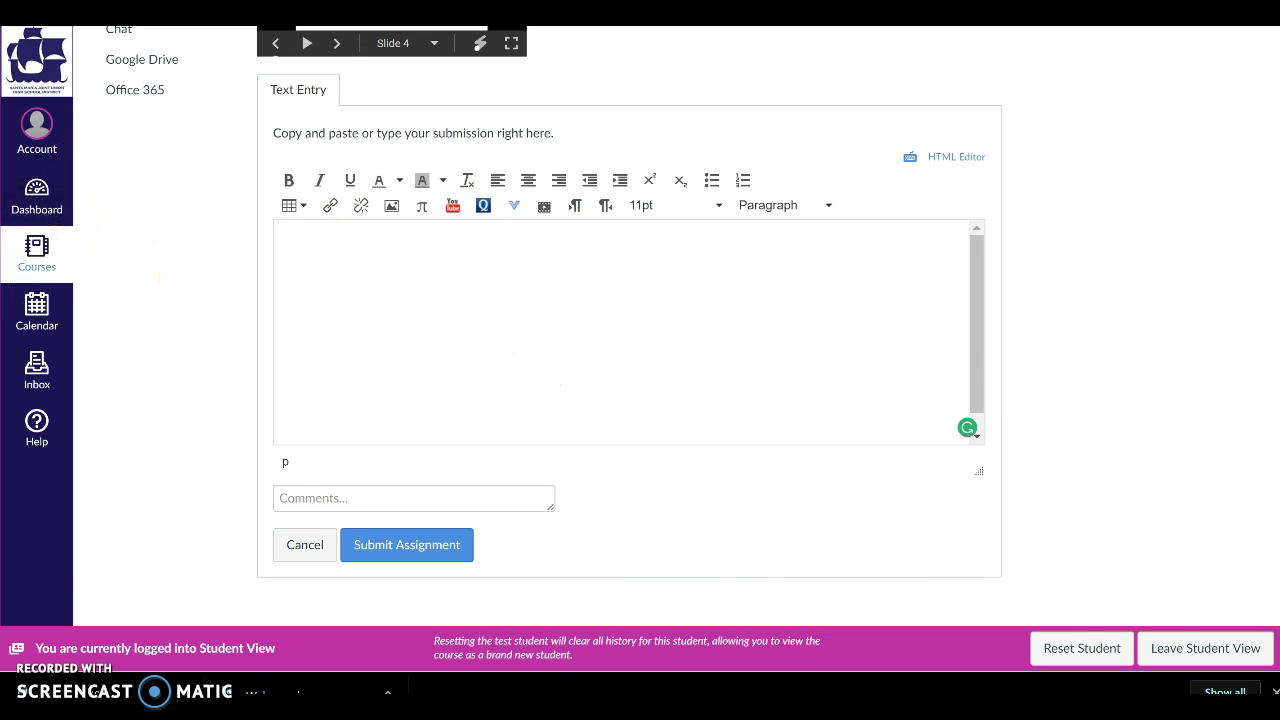
click(1205, 660)
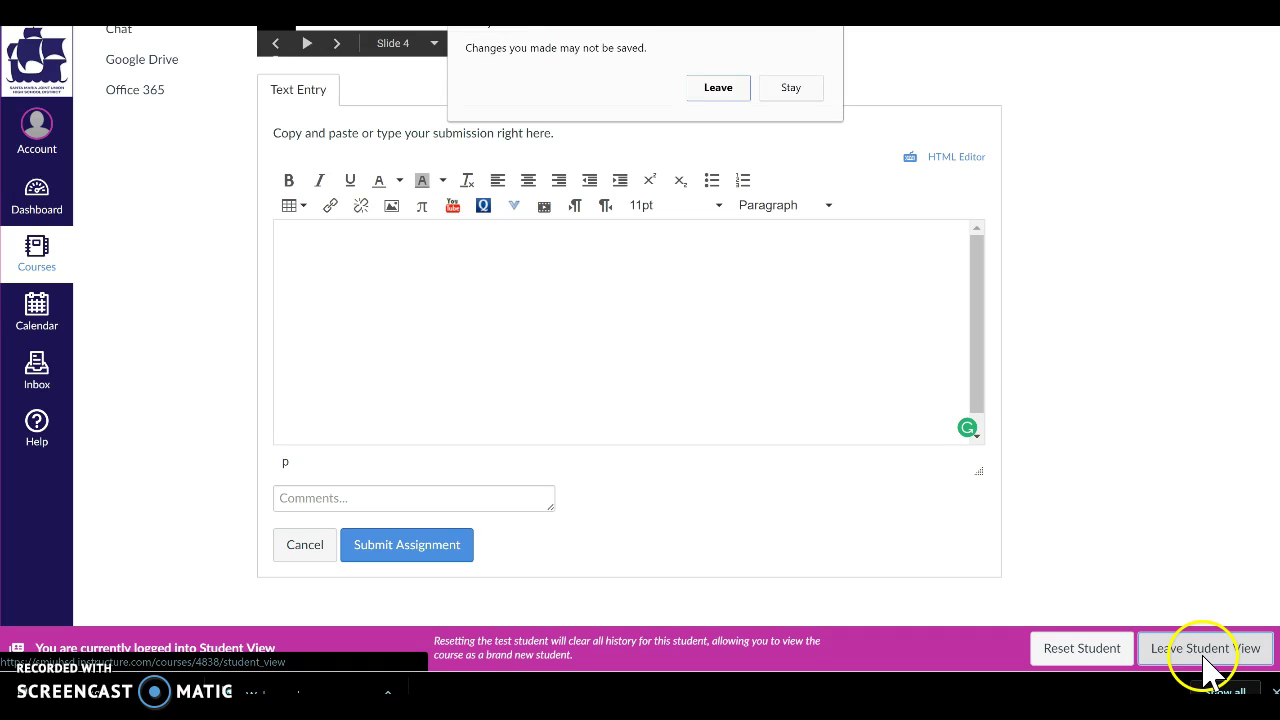